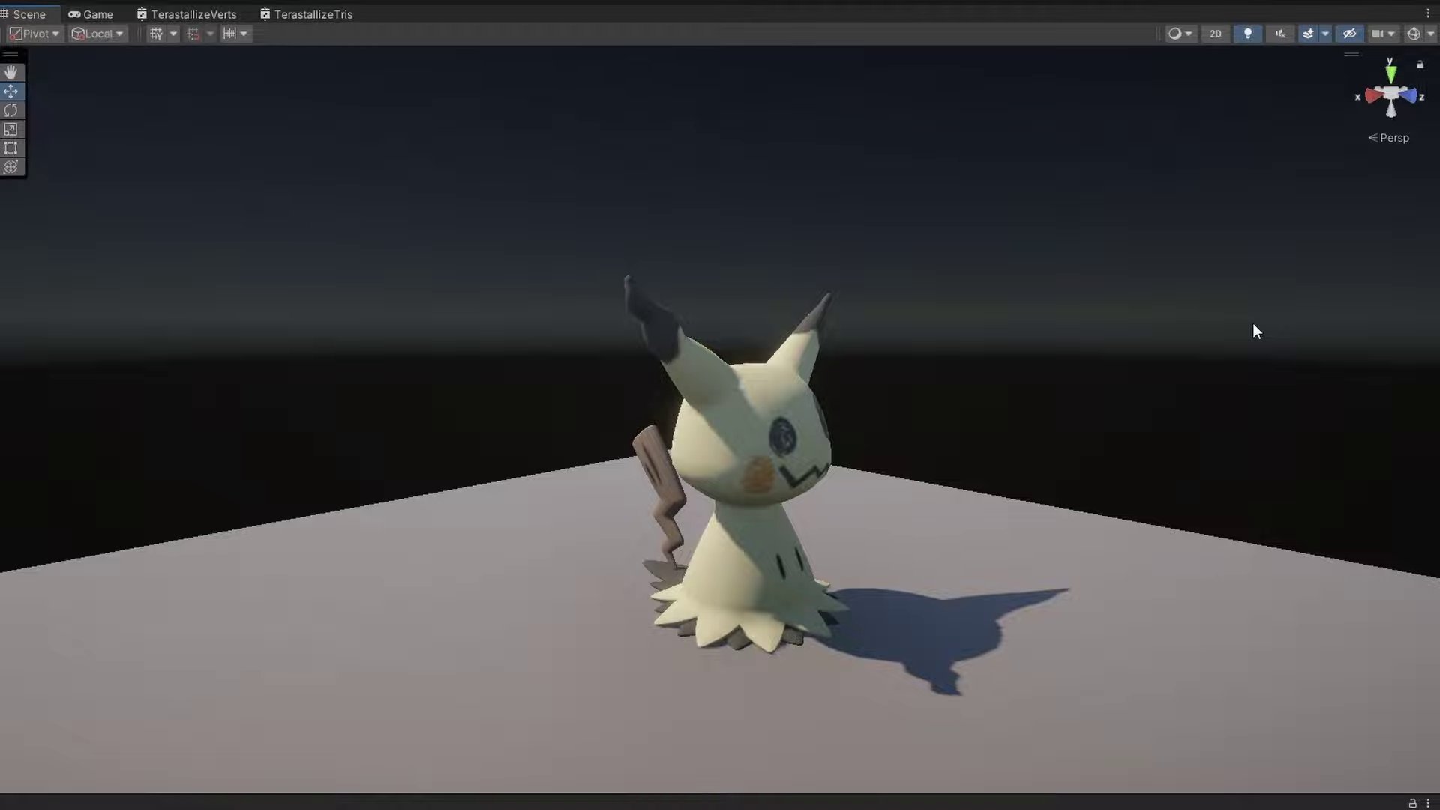
alt+drag(1253, 323, 1252, 322)
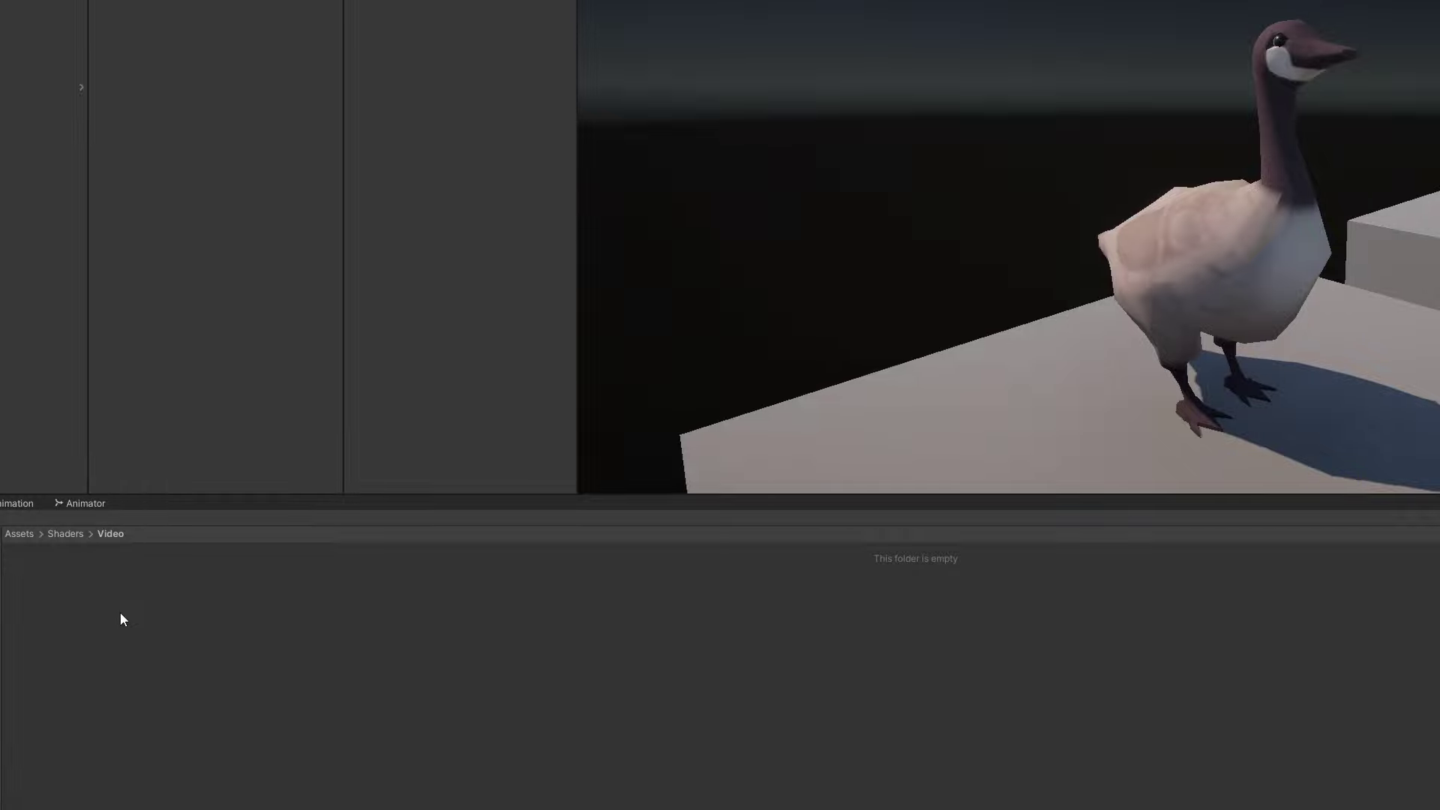
Create a URP Lit Shader Graph named Terastallize in the Video folder.
right_click(121, 618)
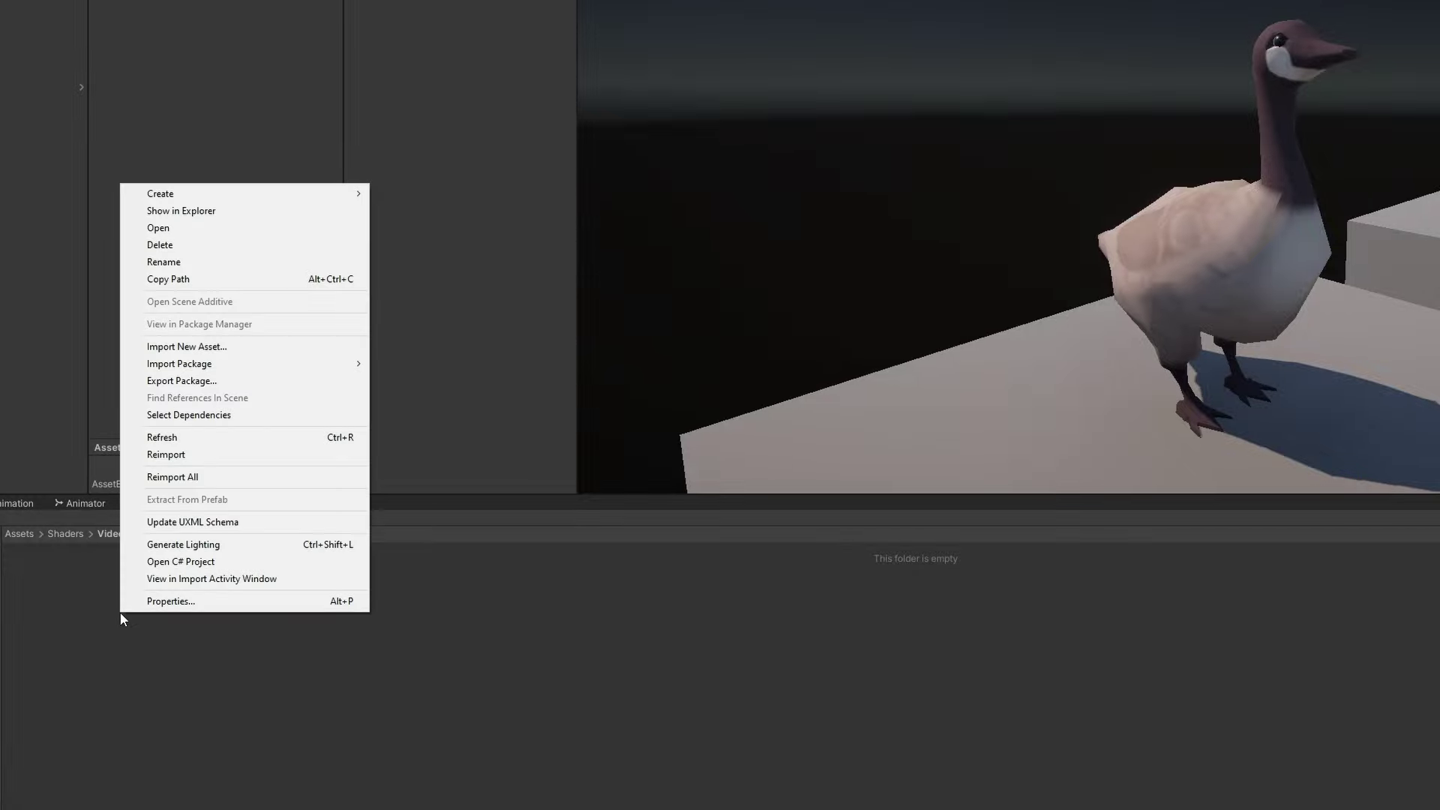
mouse_move(236, 189)
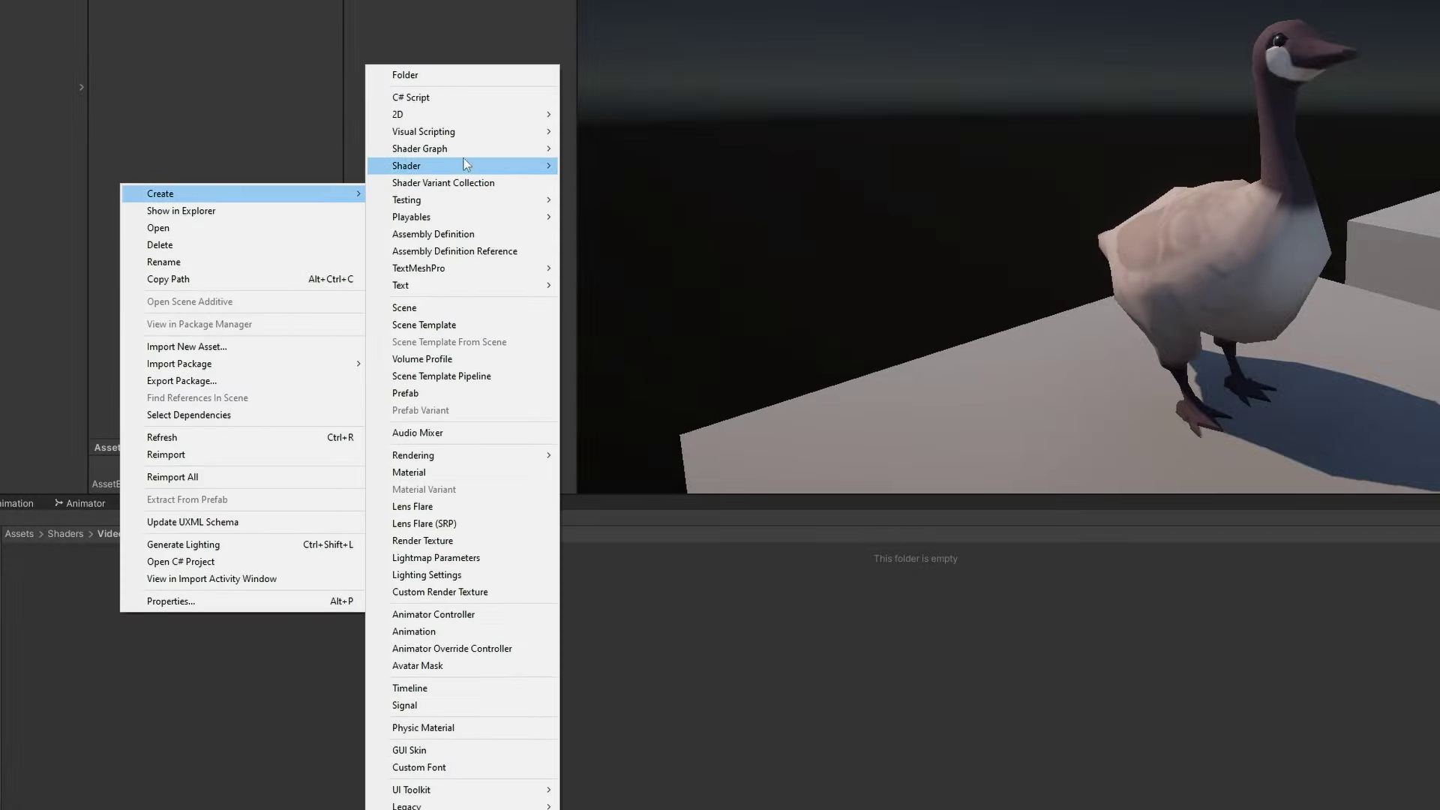
mouse_move(468, 152)
mouse_move(654, 146)
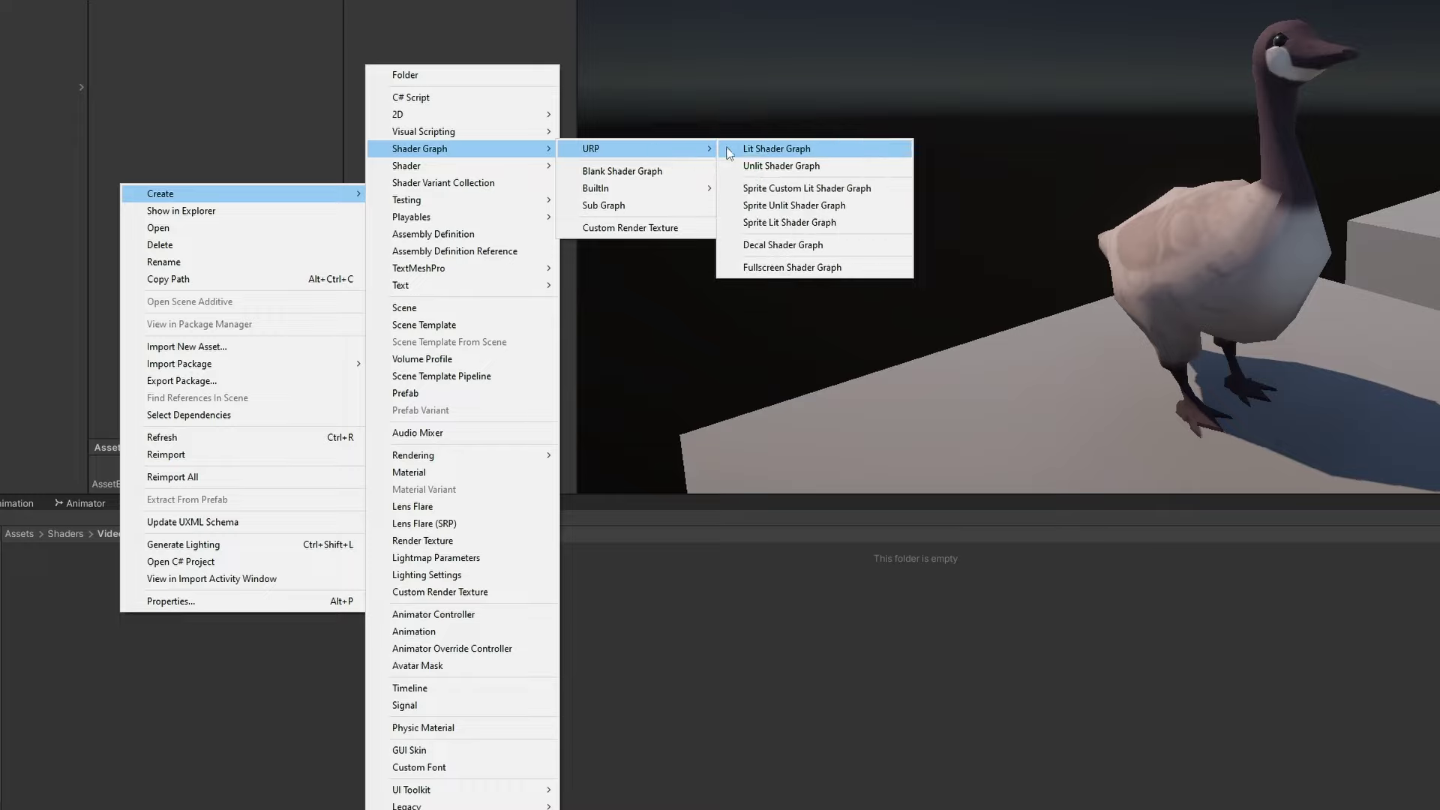
click(746, 148)
text(Terasta)
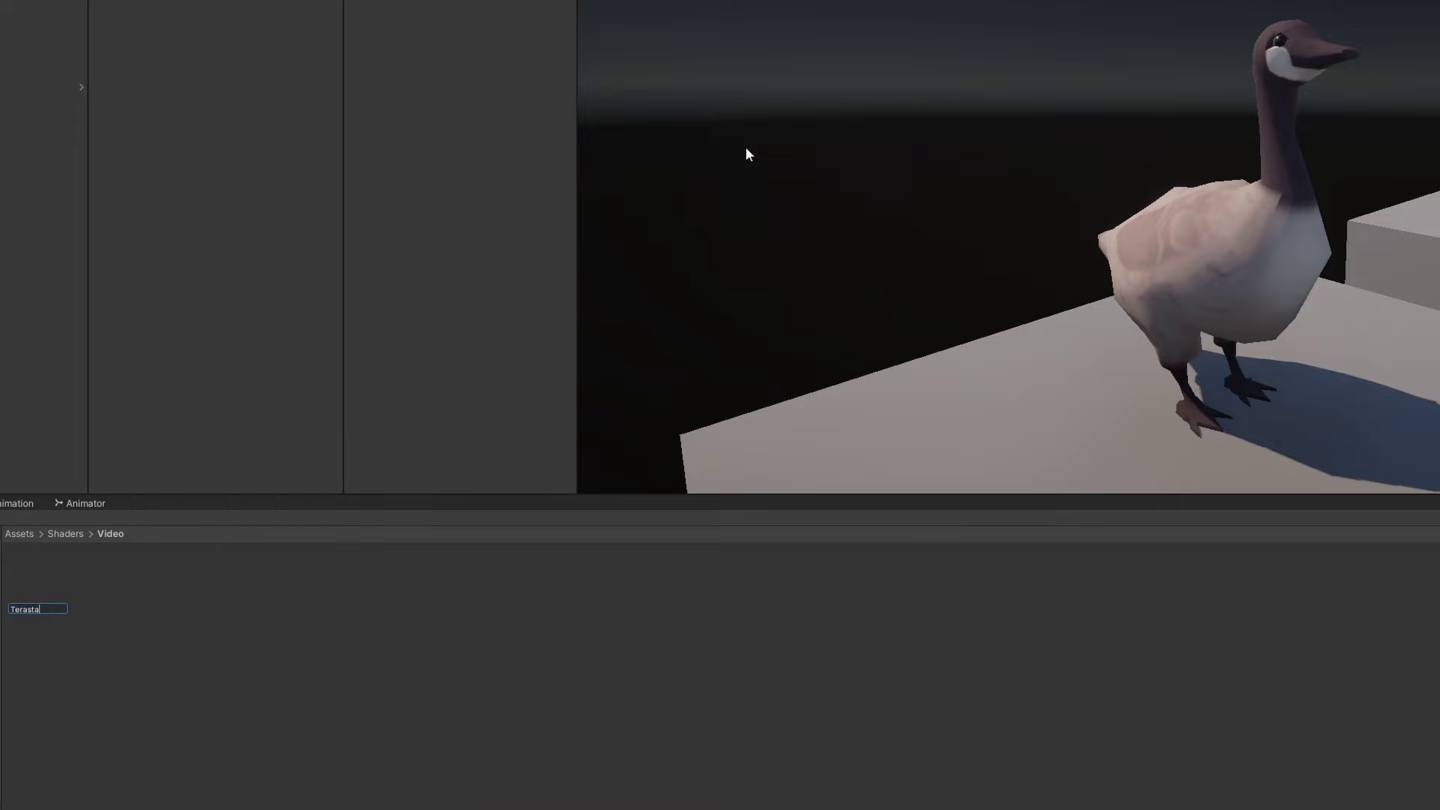
text(llize)
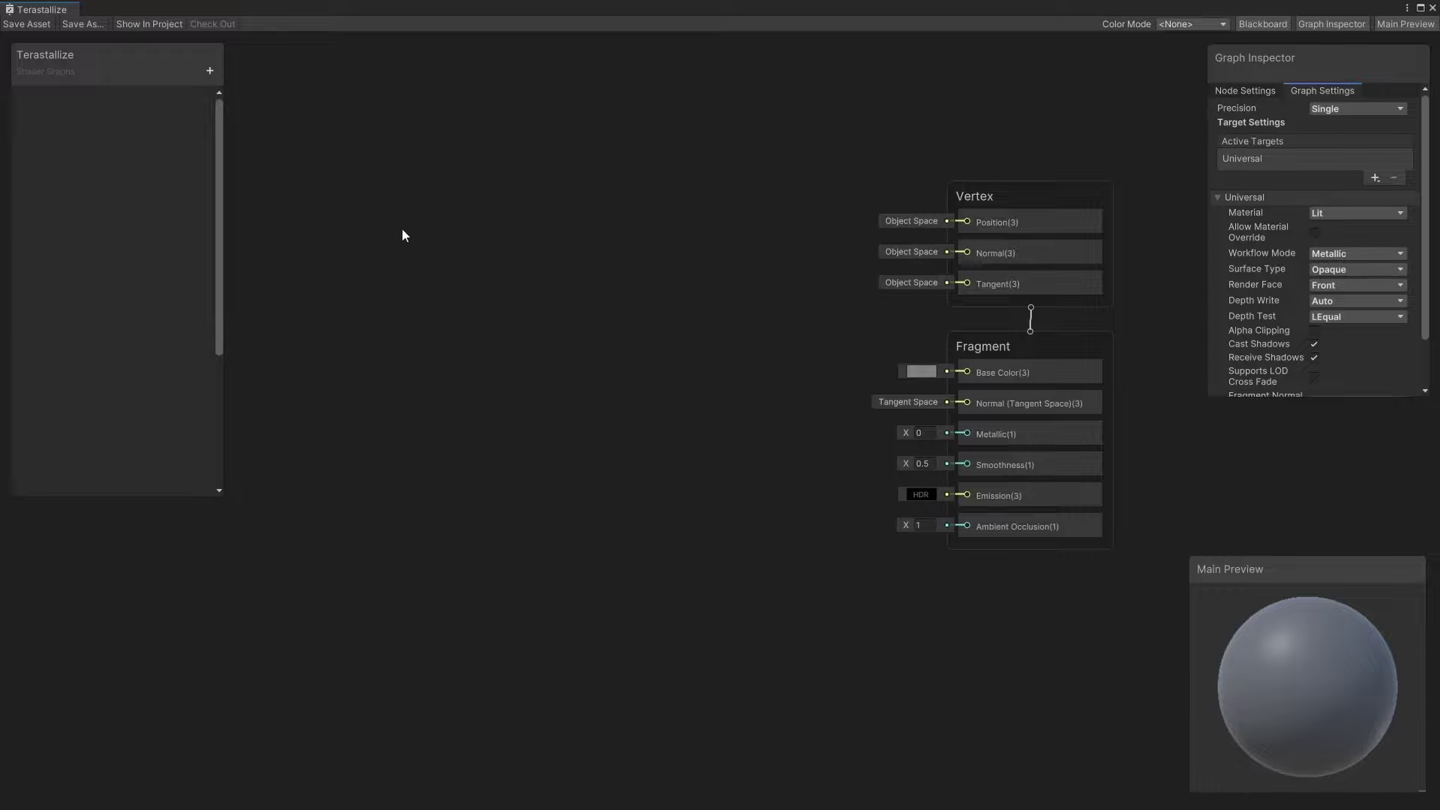
Add a Texture 2D property named Base Texture to the shader graph.
click(210, 70)
click(273, 225)
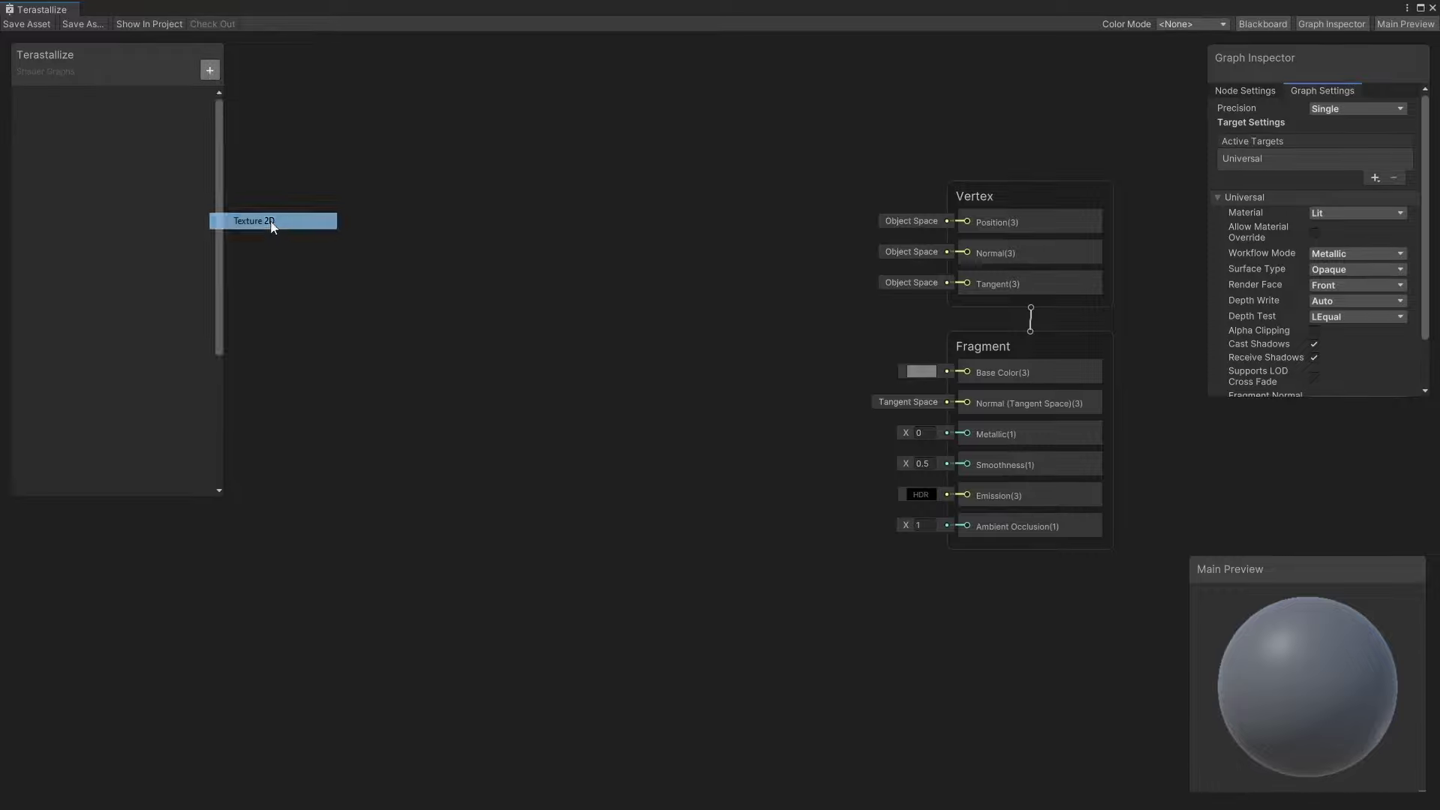
text(Base Tex)
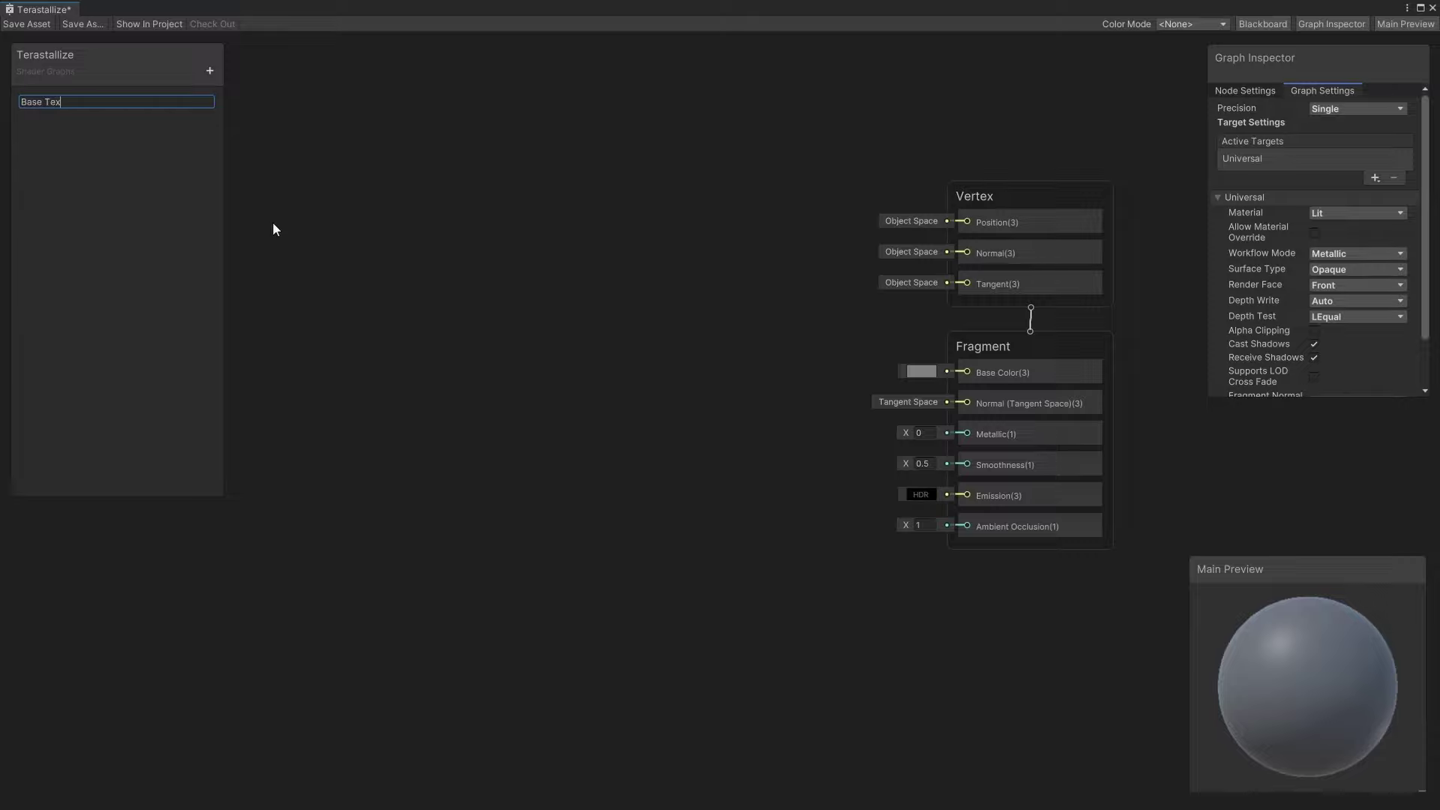
text(ture)
key(Return)
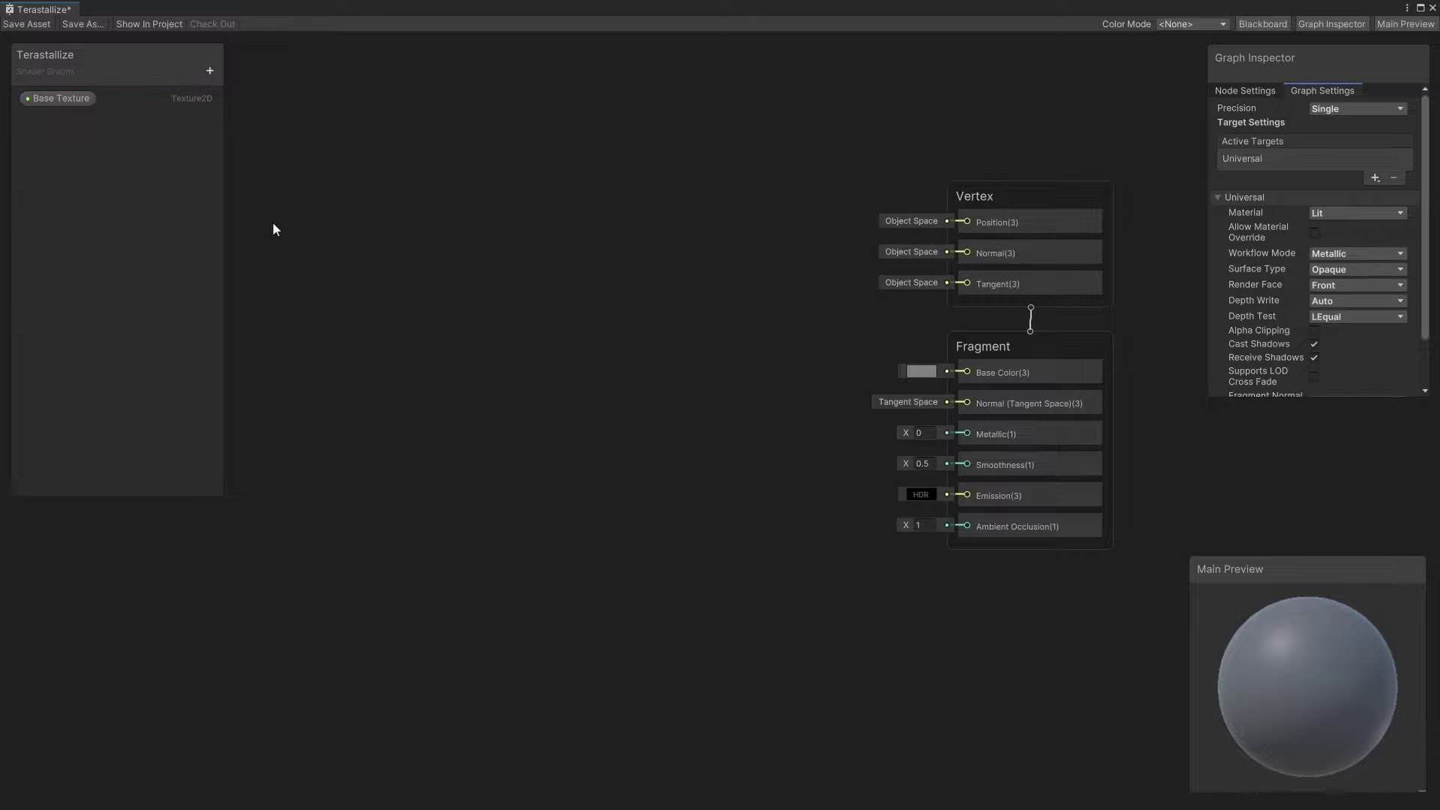
Add a Color property named Base Color to the shader graph.
click(209, 71)
click(240, 182)
text(Base Color)
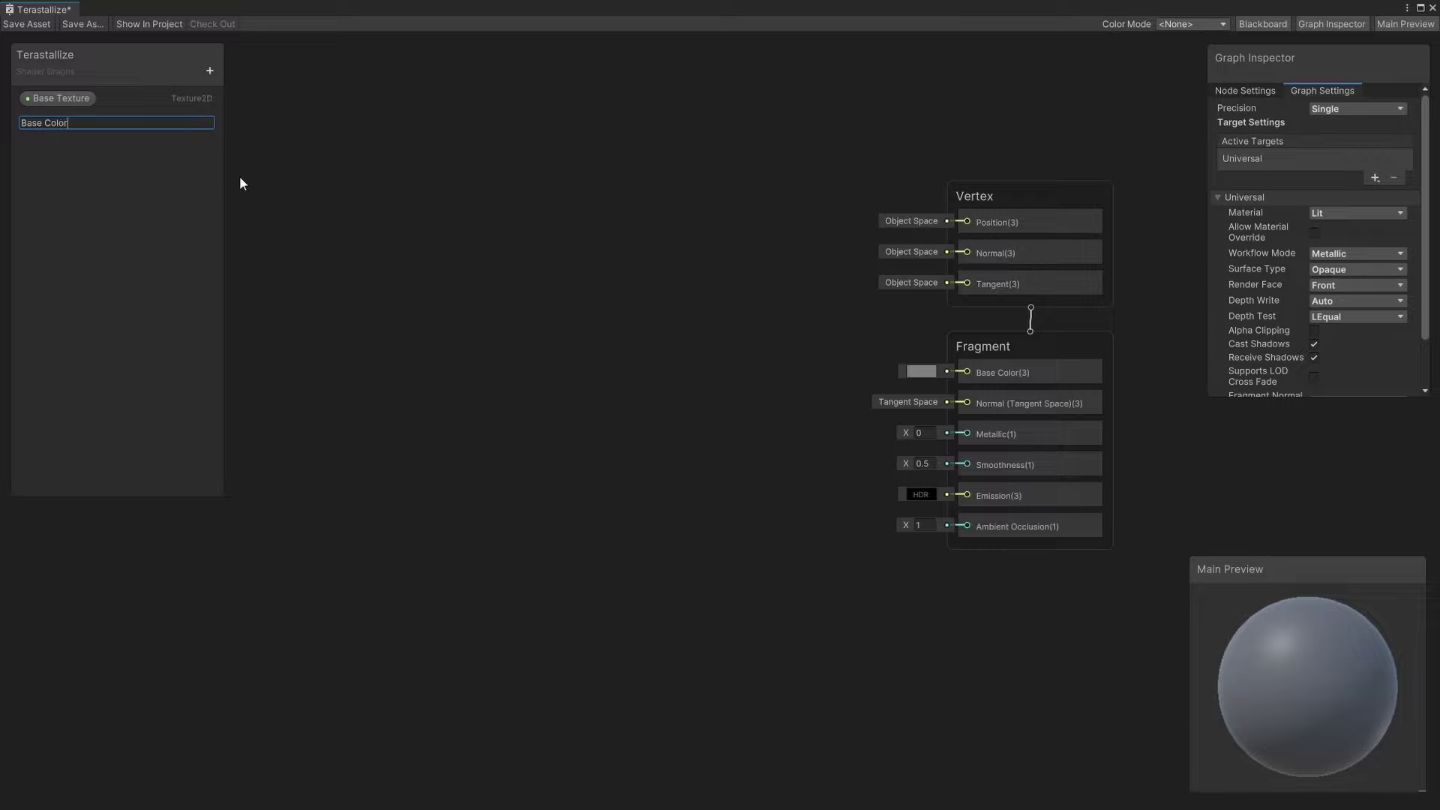
key(Return)
Place the Base Texture property in the graph and feed it into the texture input of a new Sample Texture 2D node.
drag(60, 99, 396, 354)
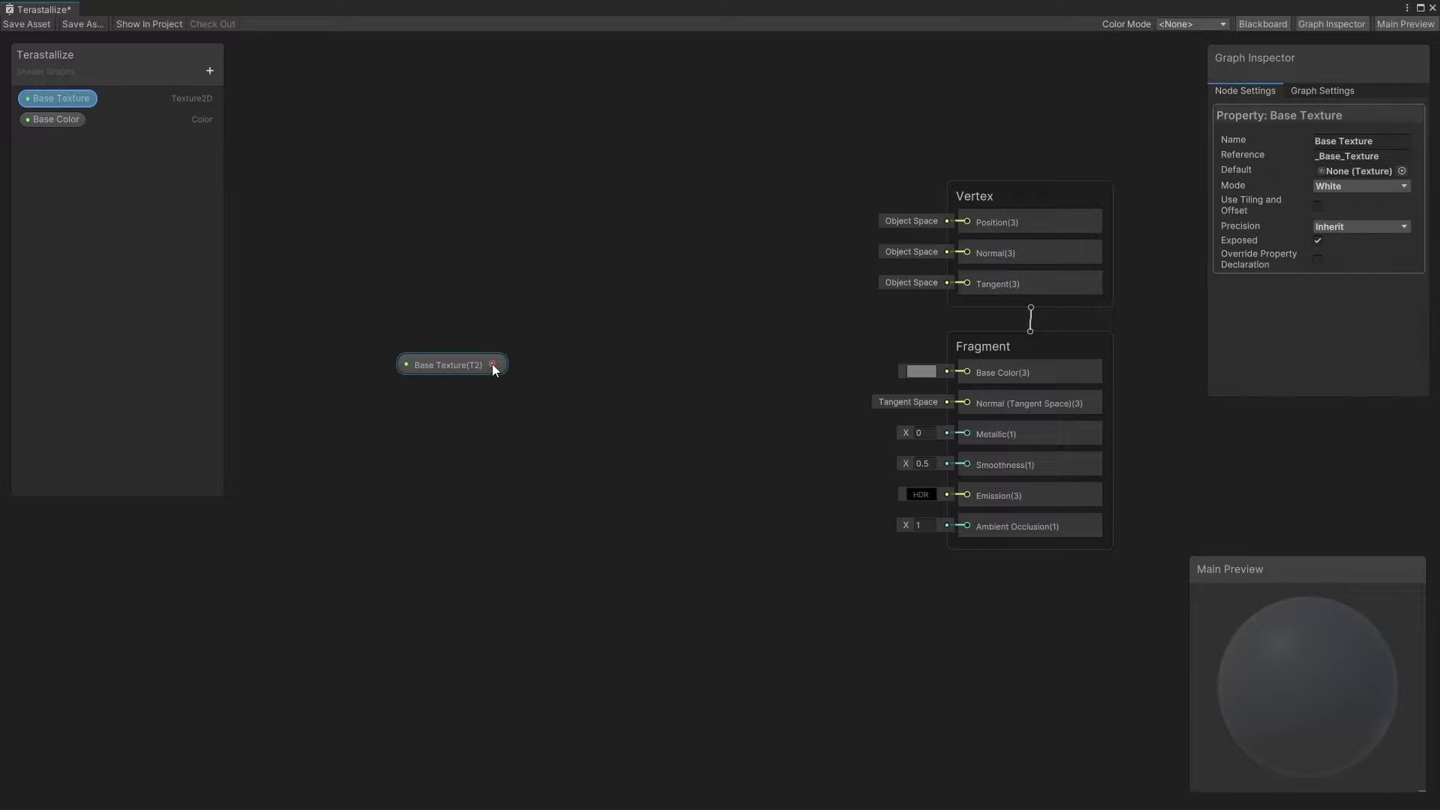
drag(492, 363, 565, 363)
text(sample)
click(650, 417)
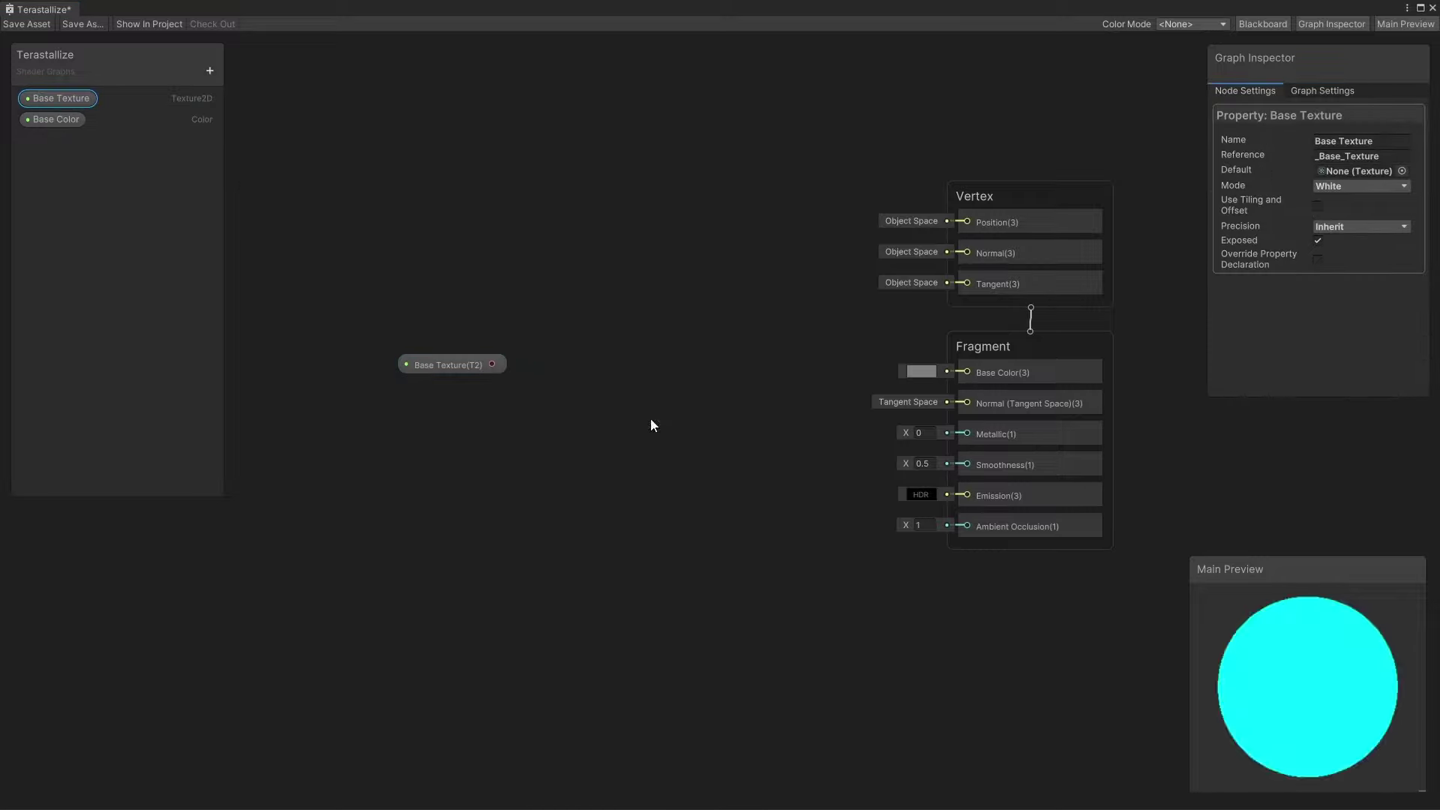
click(628, 345)
click(627, 276)
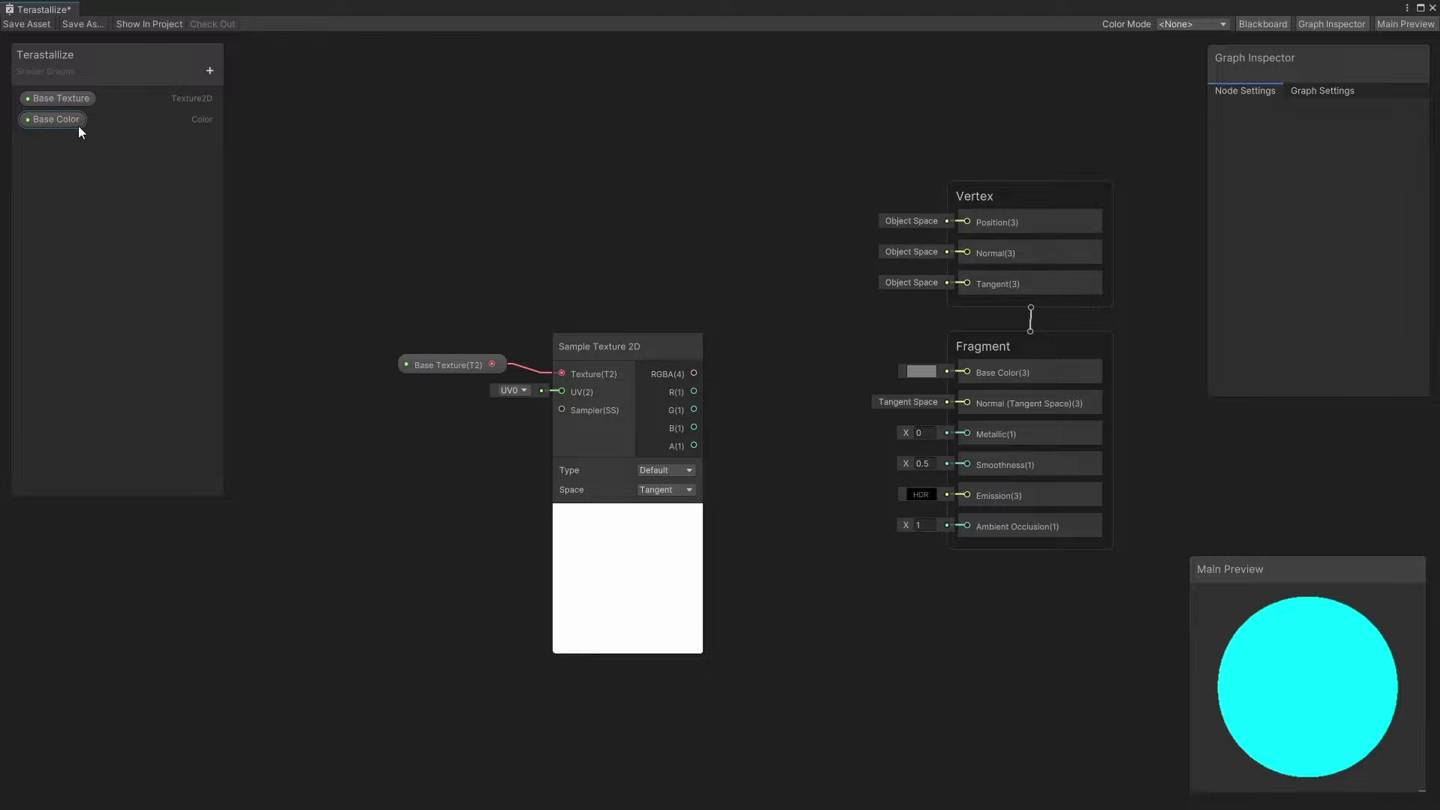
Multiply the Base Color property by the sampled texture's RGBA and connect the product to the fragment Base Color.
drag(78, 124, 762, 318)
text(mu)
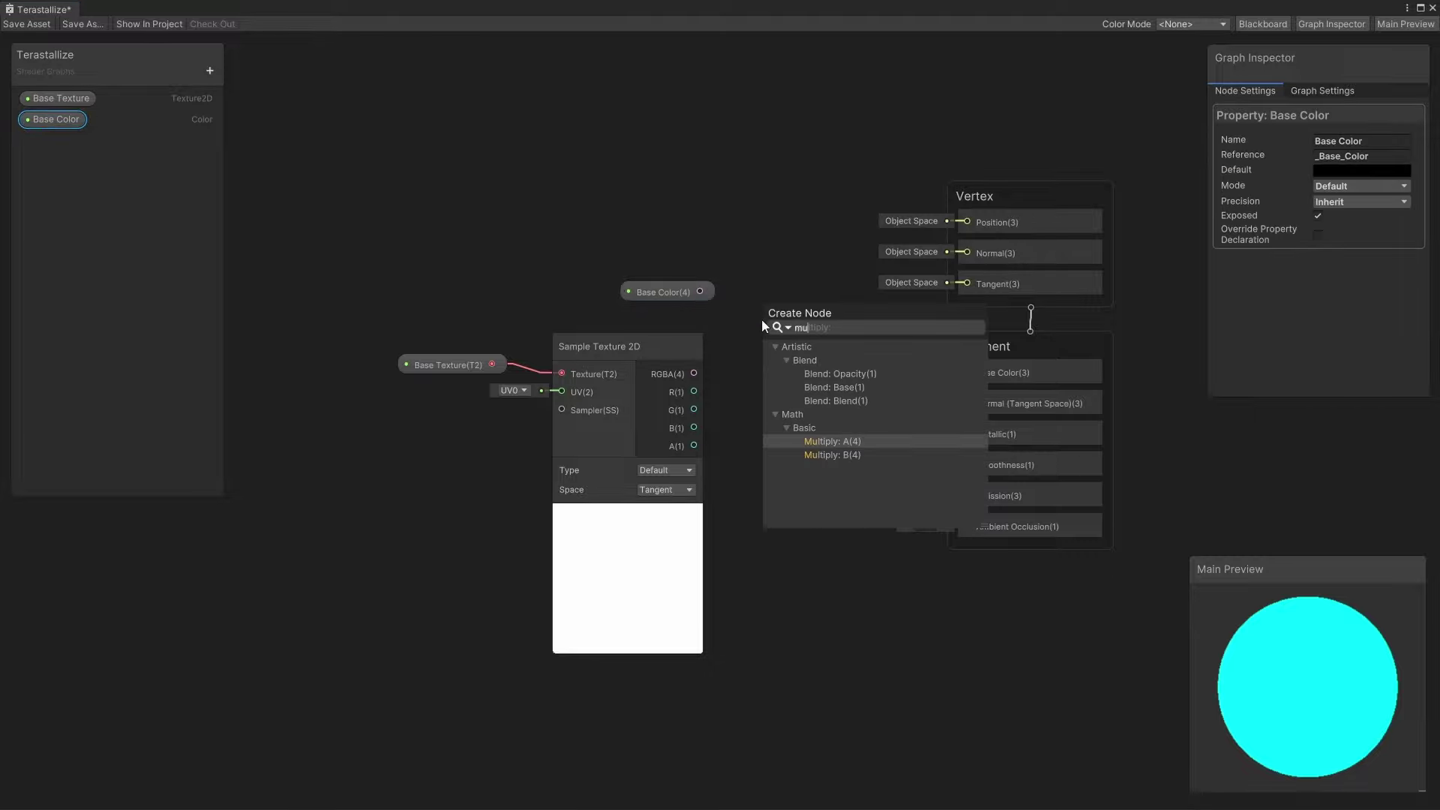
text(l)
click(830, 443)
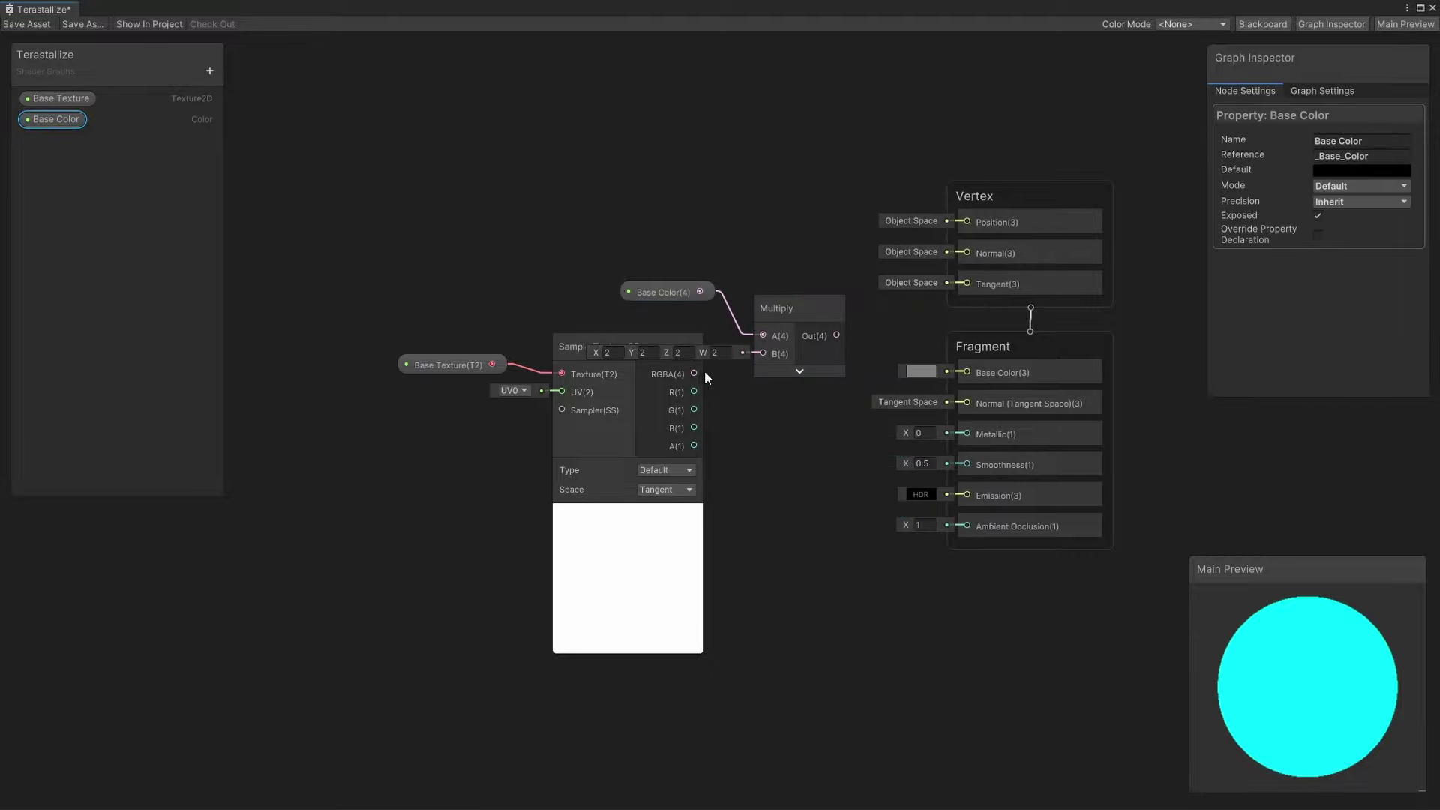
drag(759, 352, 969, 372)
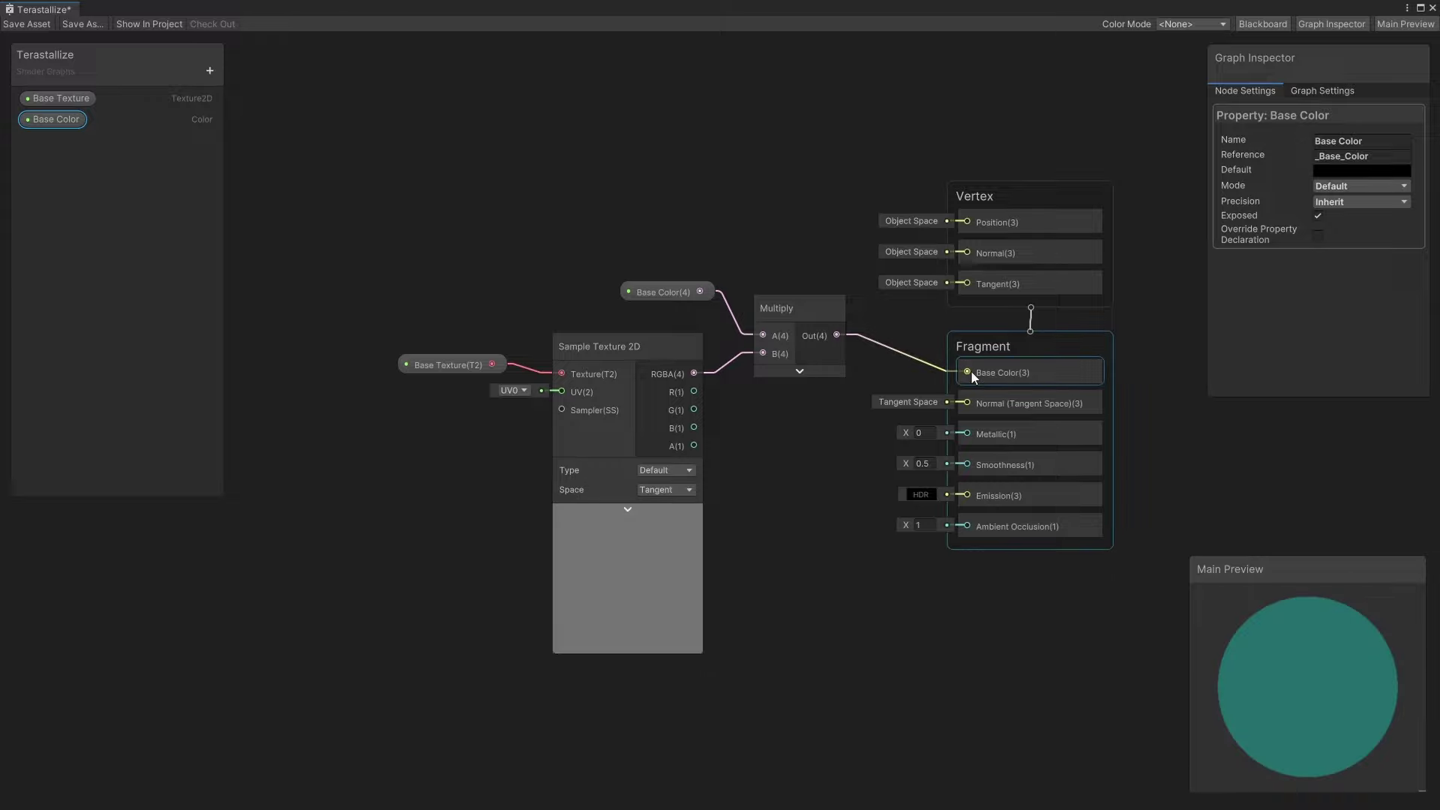
Add a Float property named Metallic to the shader graph.
click(210, 70)
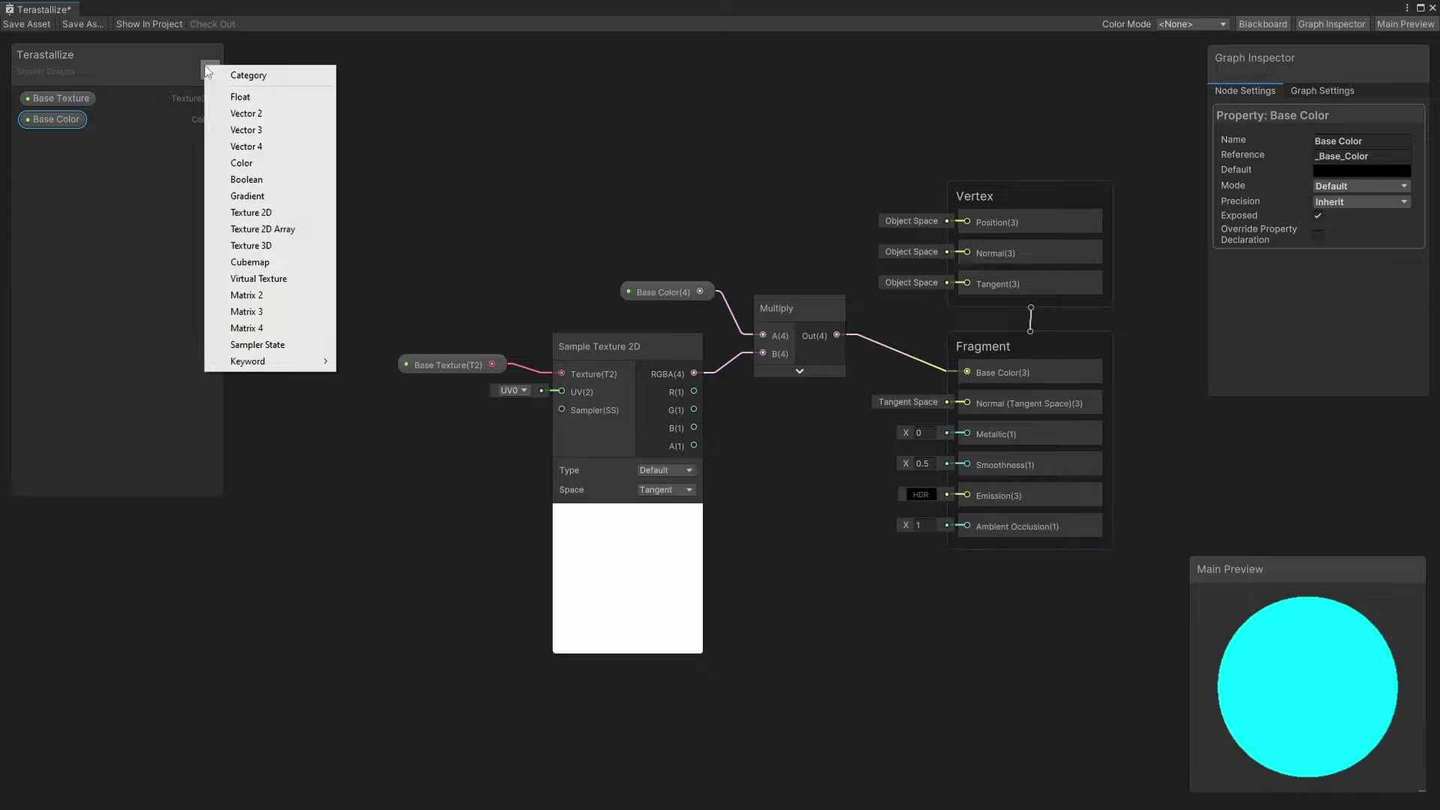
click(231, 96)
text(Metallic)
key(Return)
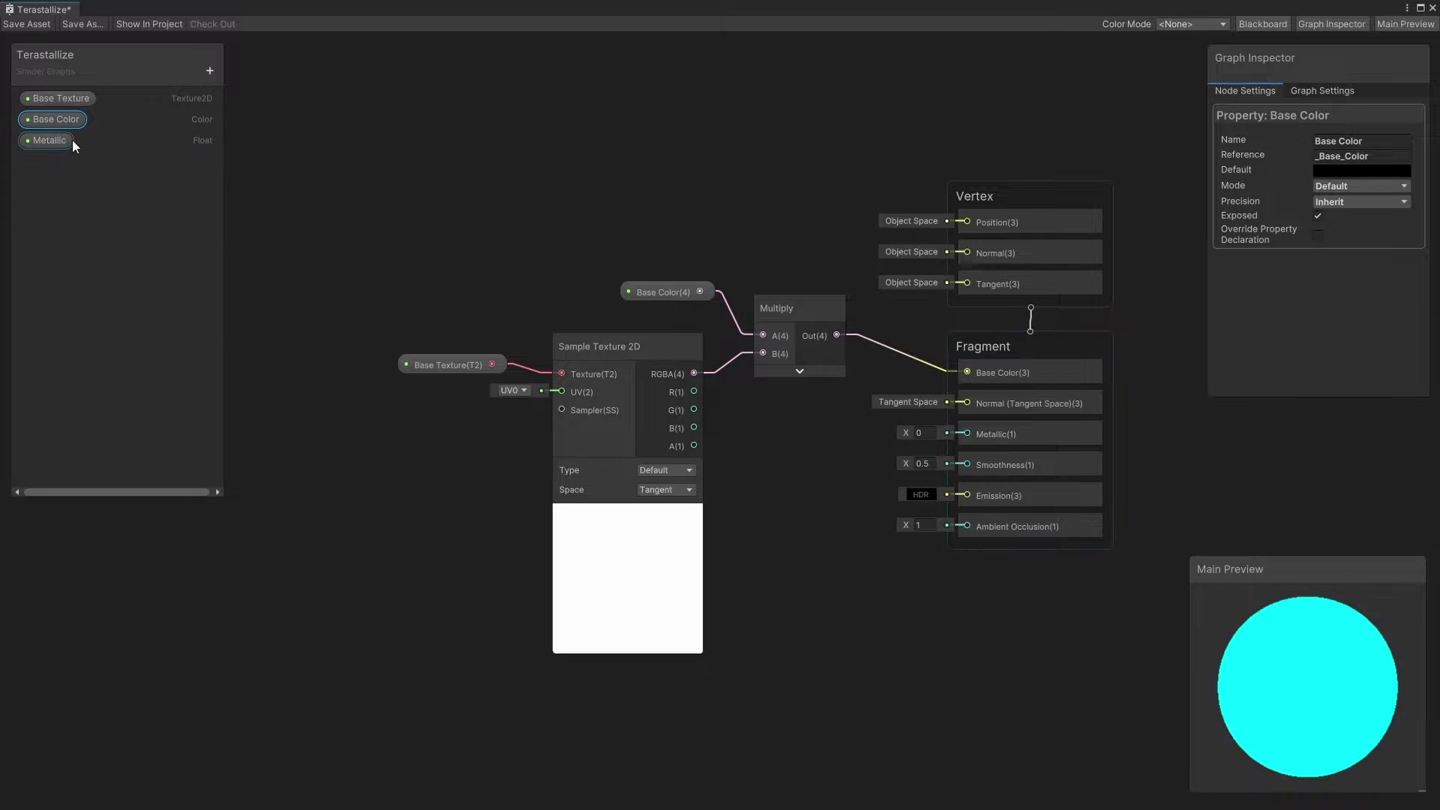
Add a Float property named Smoothness to the shader graph.
click(210, 70)
click(222, 96)
text(Smoothnes)
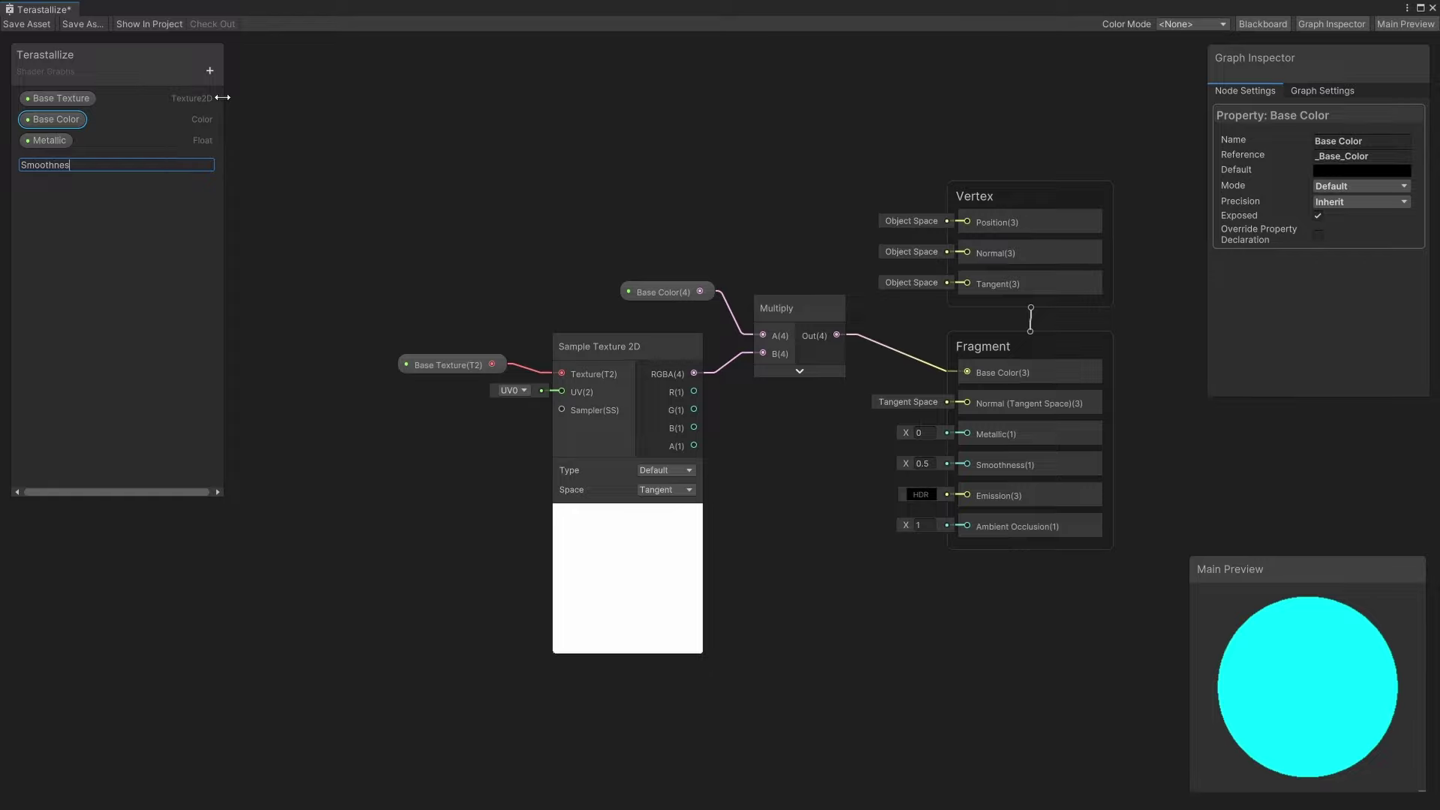
text(s)
key(Return)
Place the Metallic and Smoothness properties in the graph and connect them to the matching fragment inputs.
drag(785, 434, 967, 433)
drag(59, 161, 761, 480)
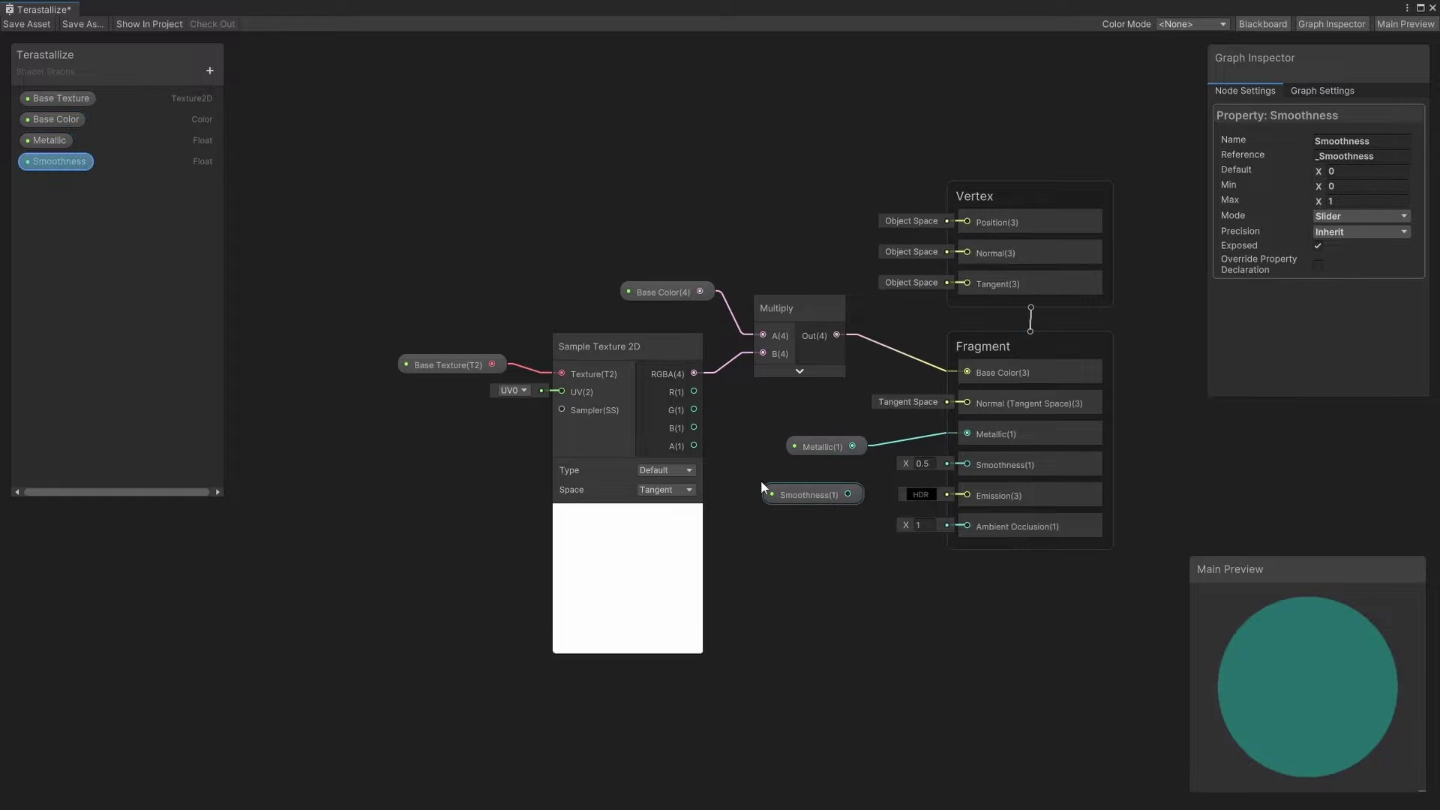
drag(856, 494, 946, 465)
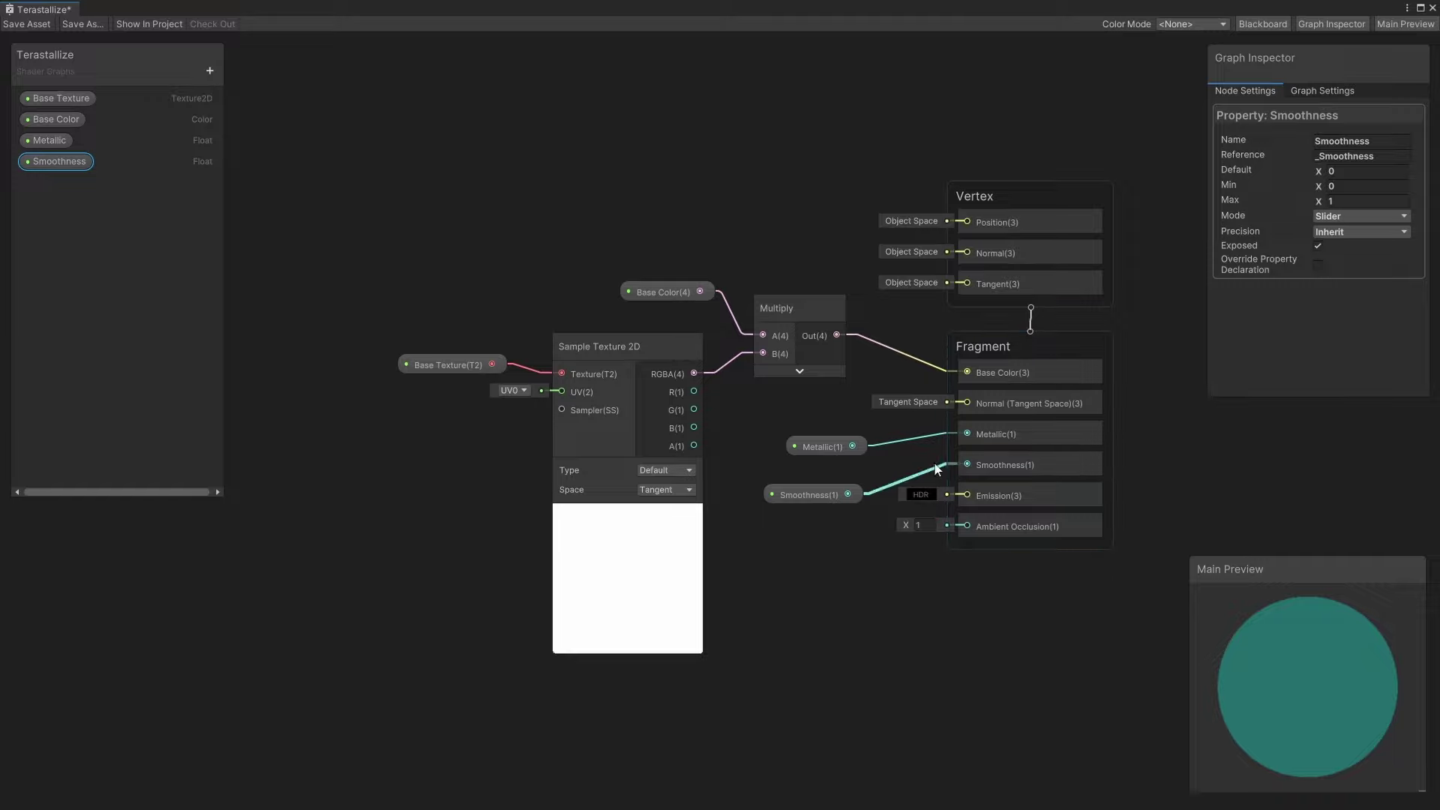
click(873, 467)
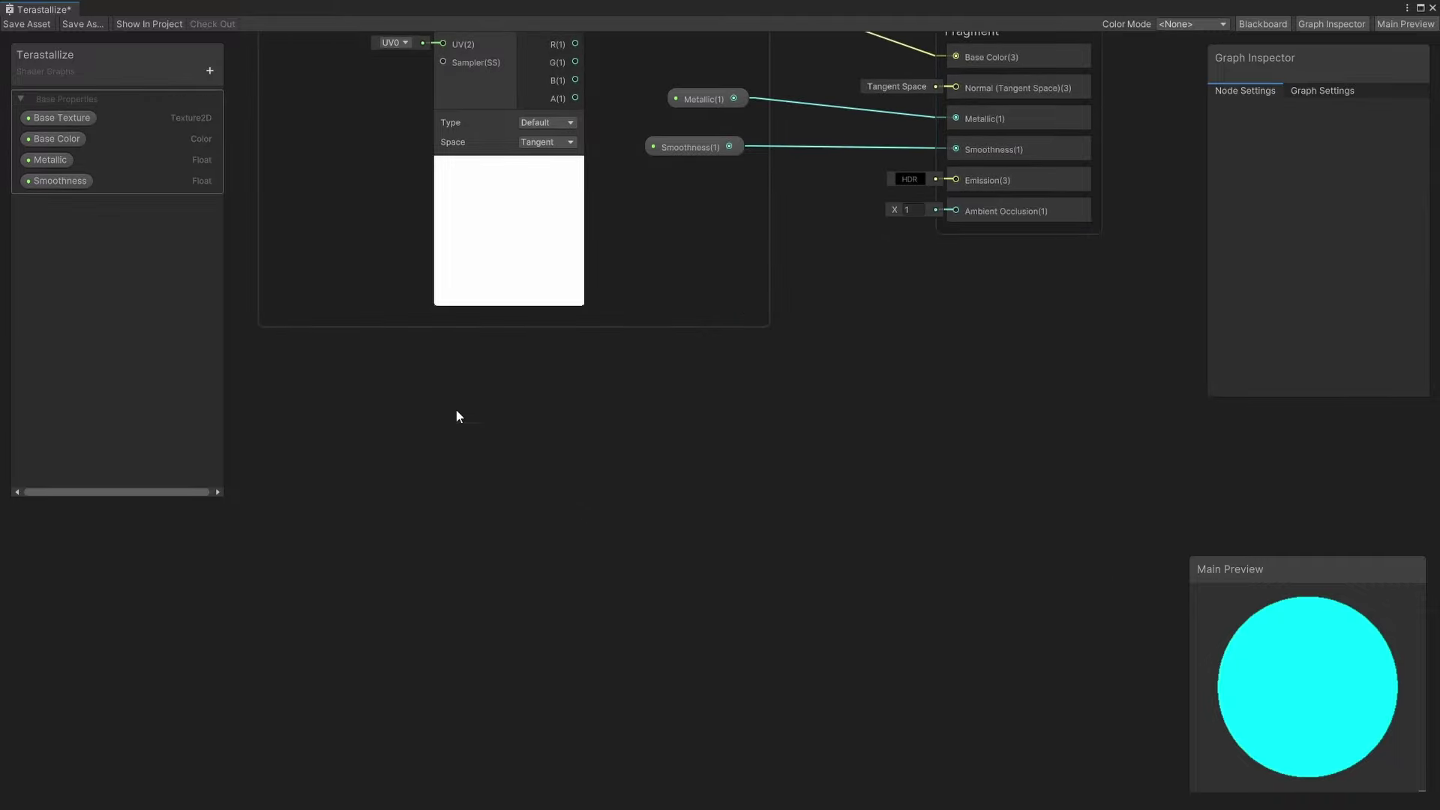
Add a Float property named Fresnel Power outside the Base Properties category.
click(210, 70)
click(236, 98)
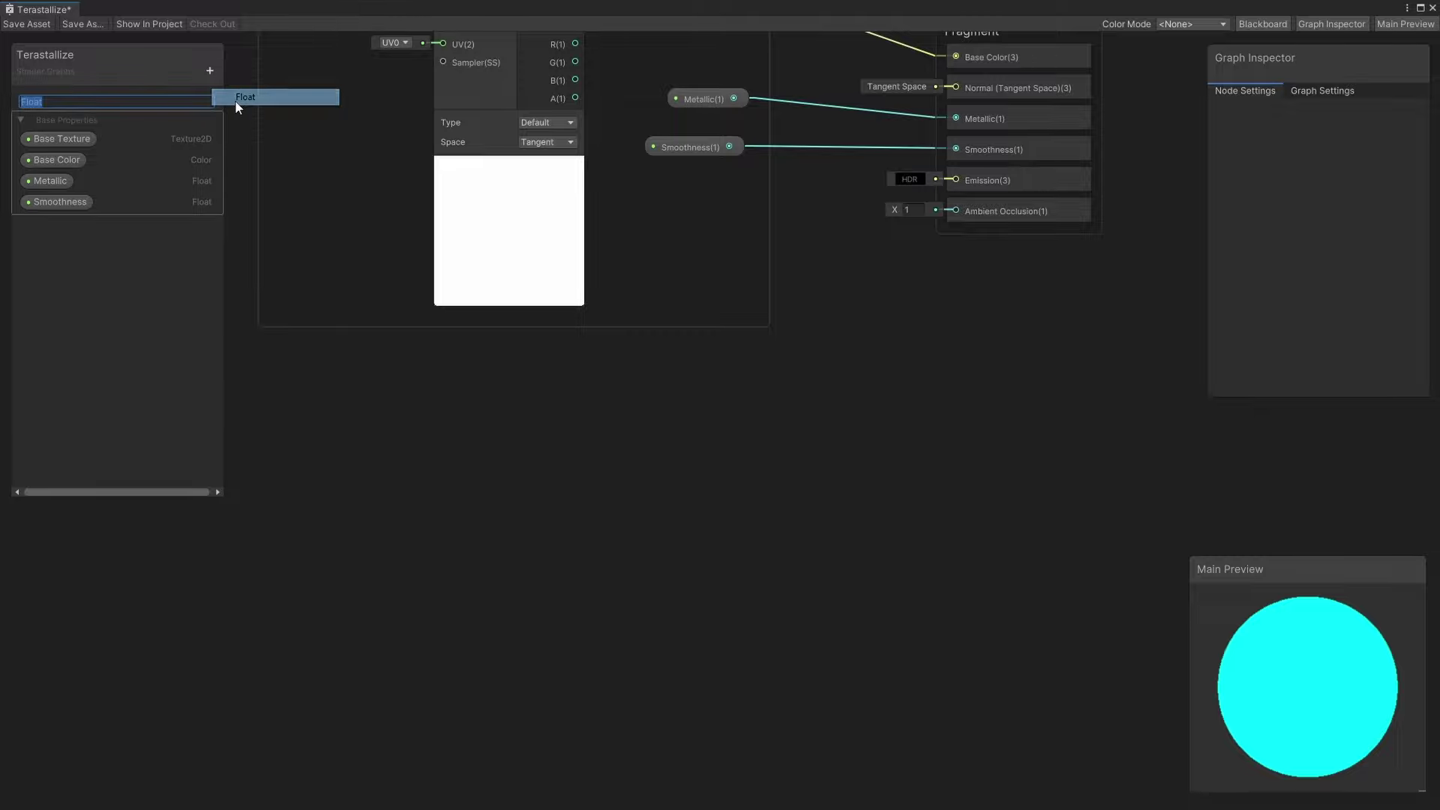
text(Fresnel Po)
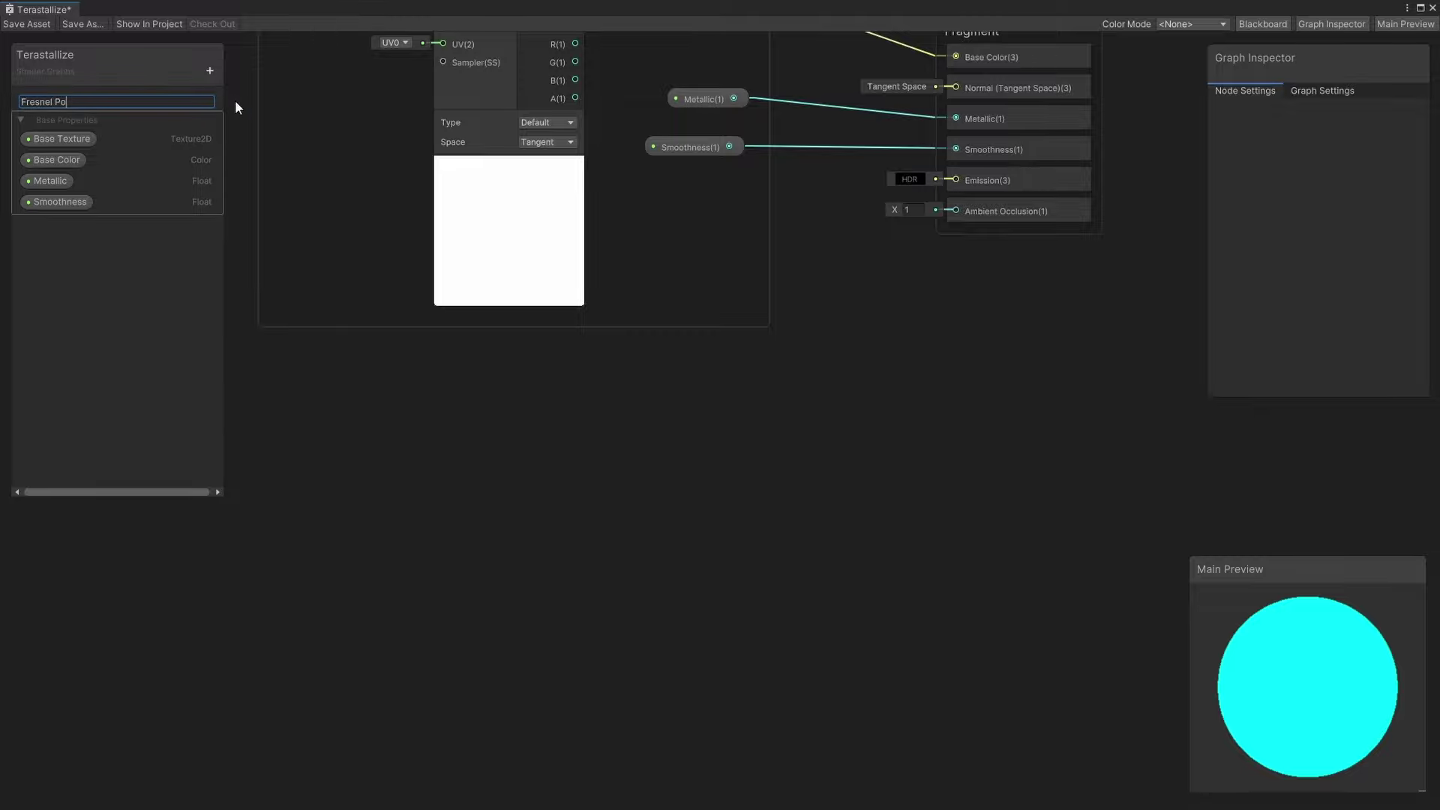
text(wer)
key(Return)
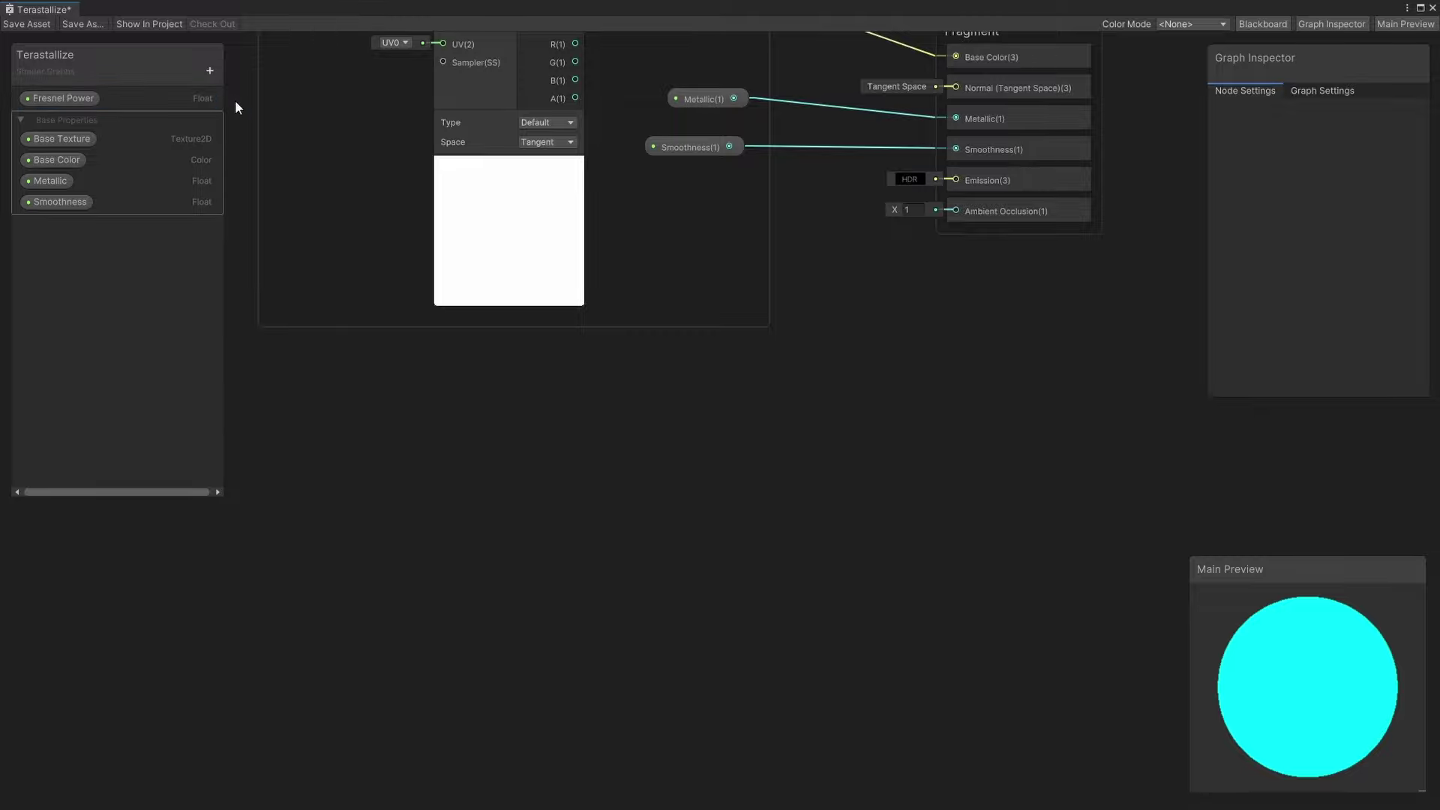
Add a Color property named Fresnel Color below Fresnel Power.
click(211, 70)
click(264, 168)
text(Fre)
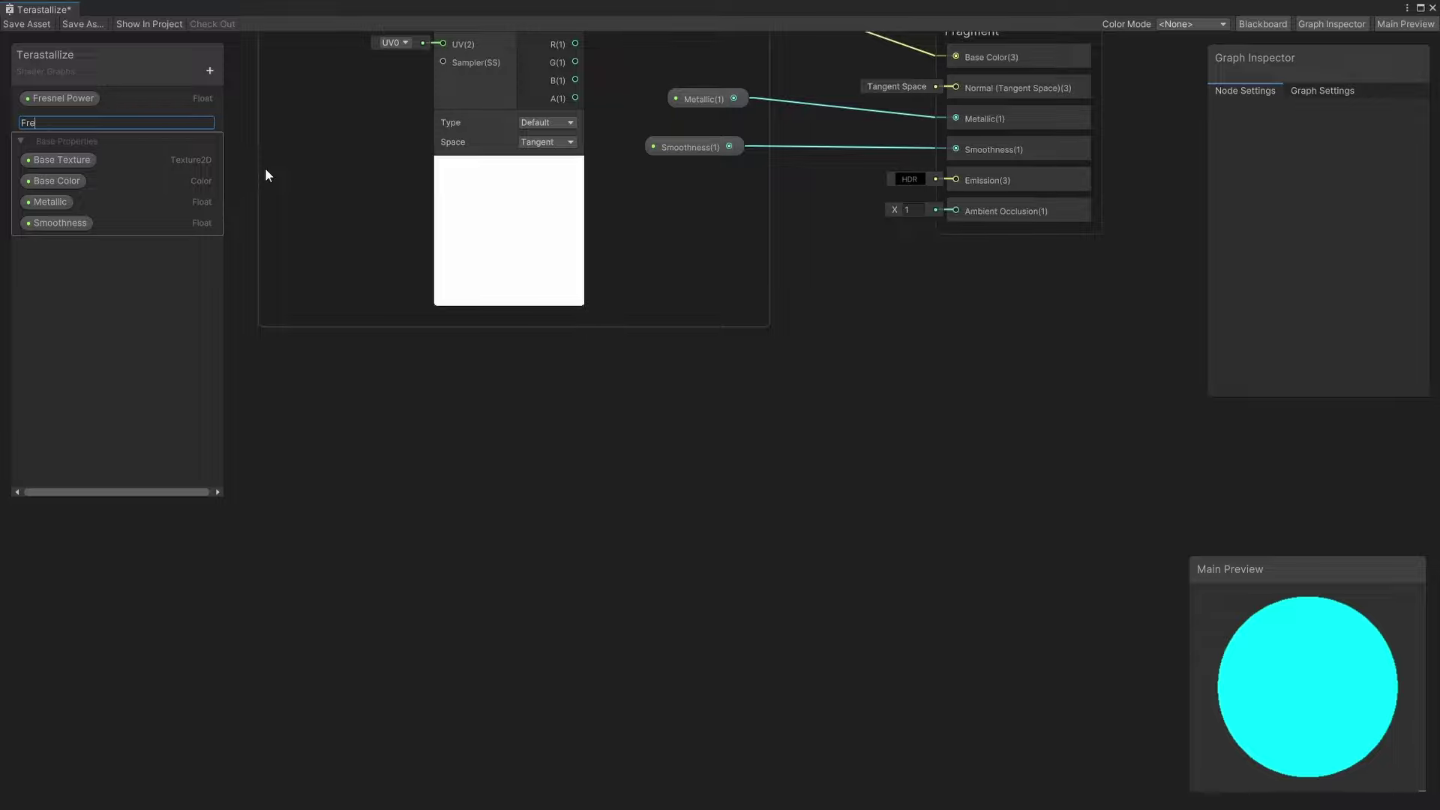
text(snel Color)
key(Return)
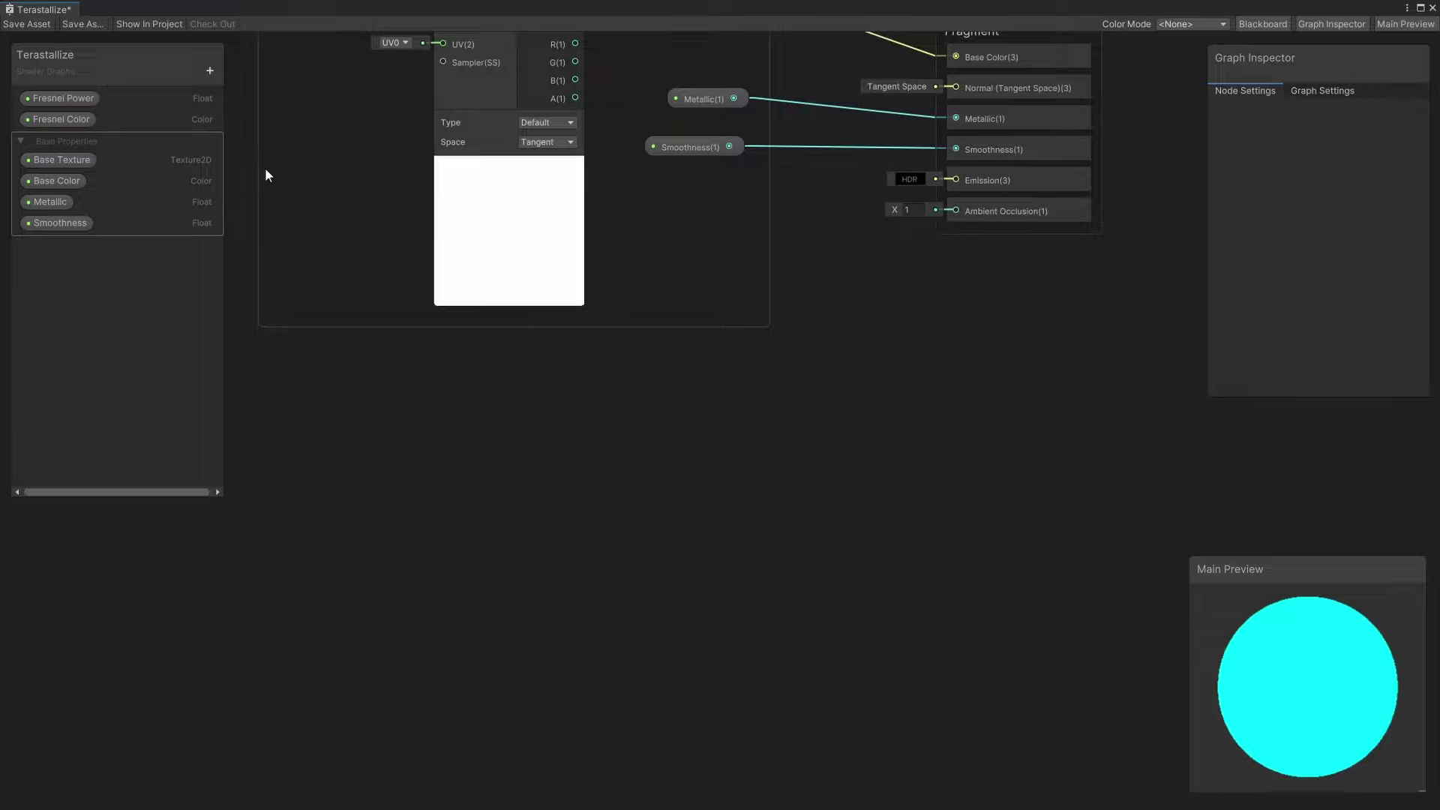
Set the Fresnel Color property to HDR mode with white as its default color.
click(75, 119)
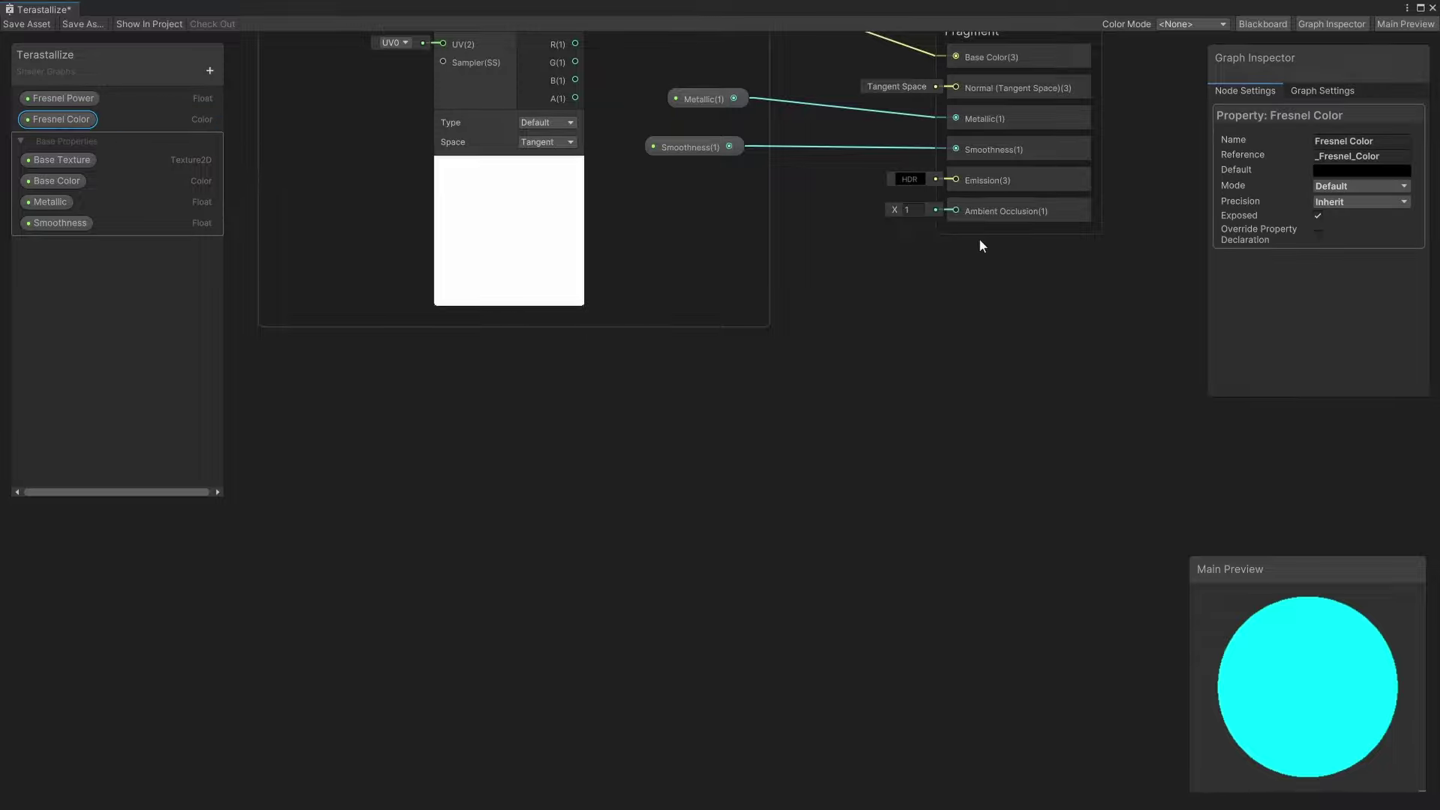
click(1335, 186)
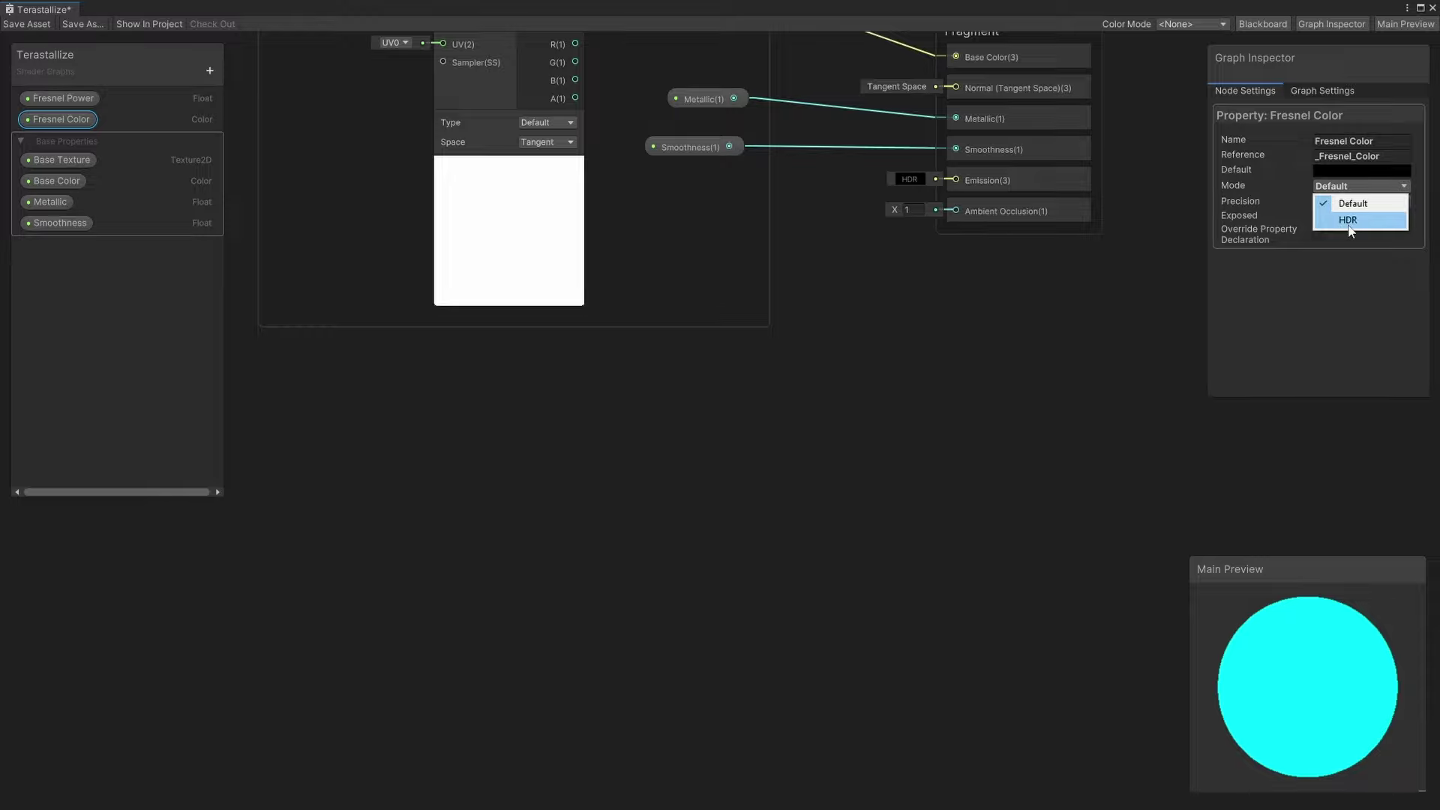
click(1348, 220)
click(1343, 171)
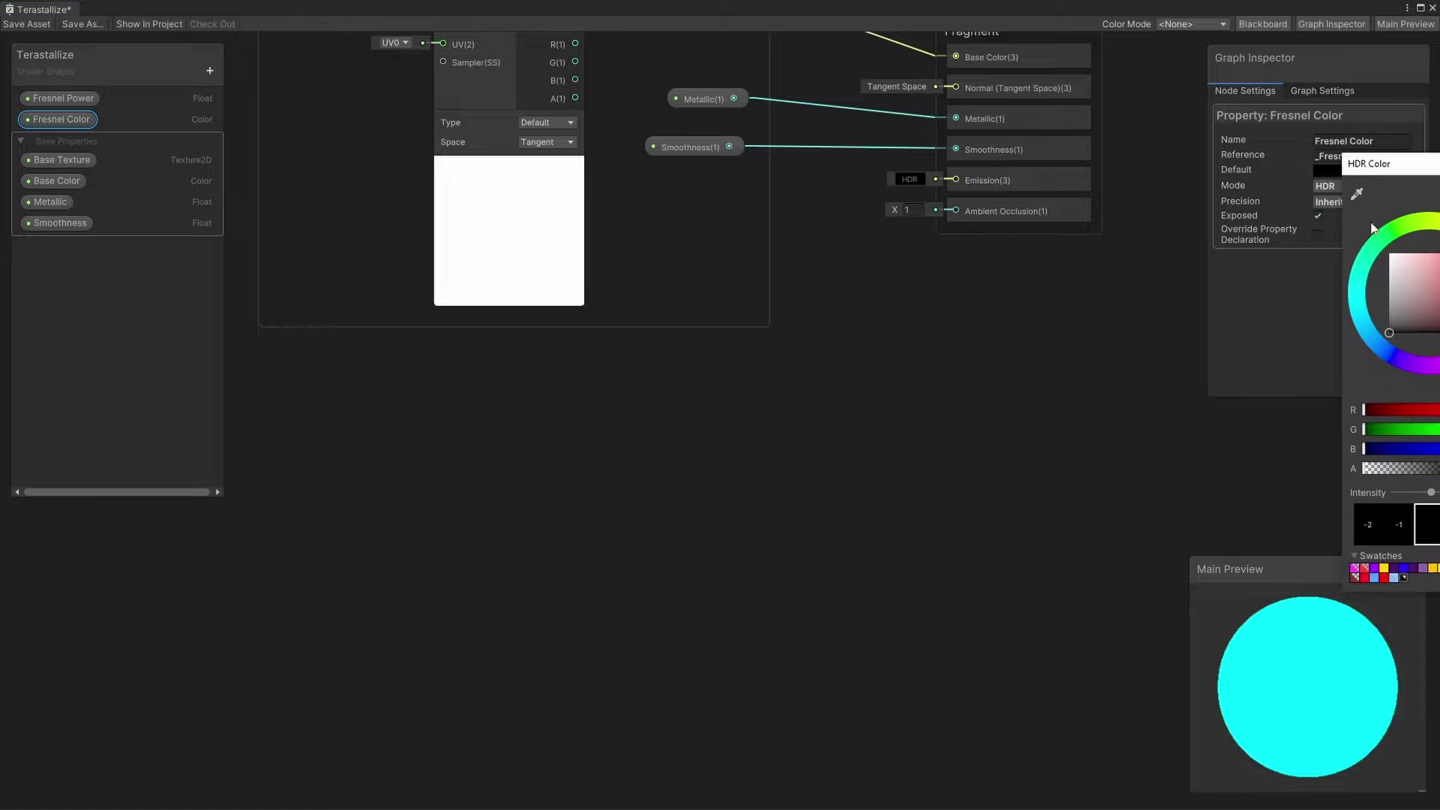
click(1390, 254)
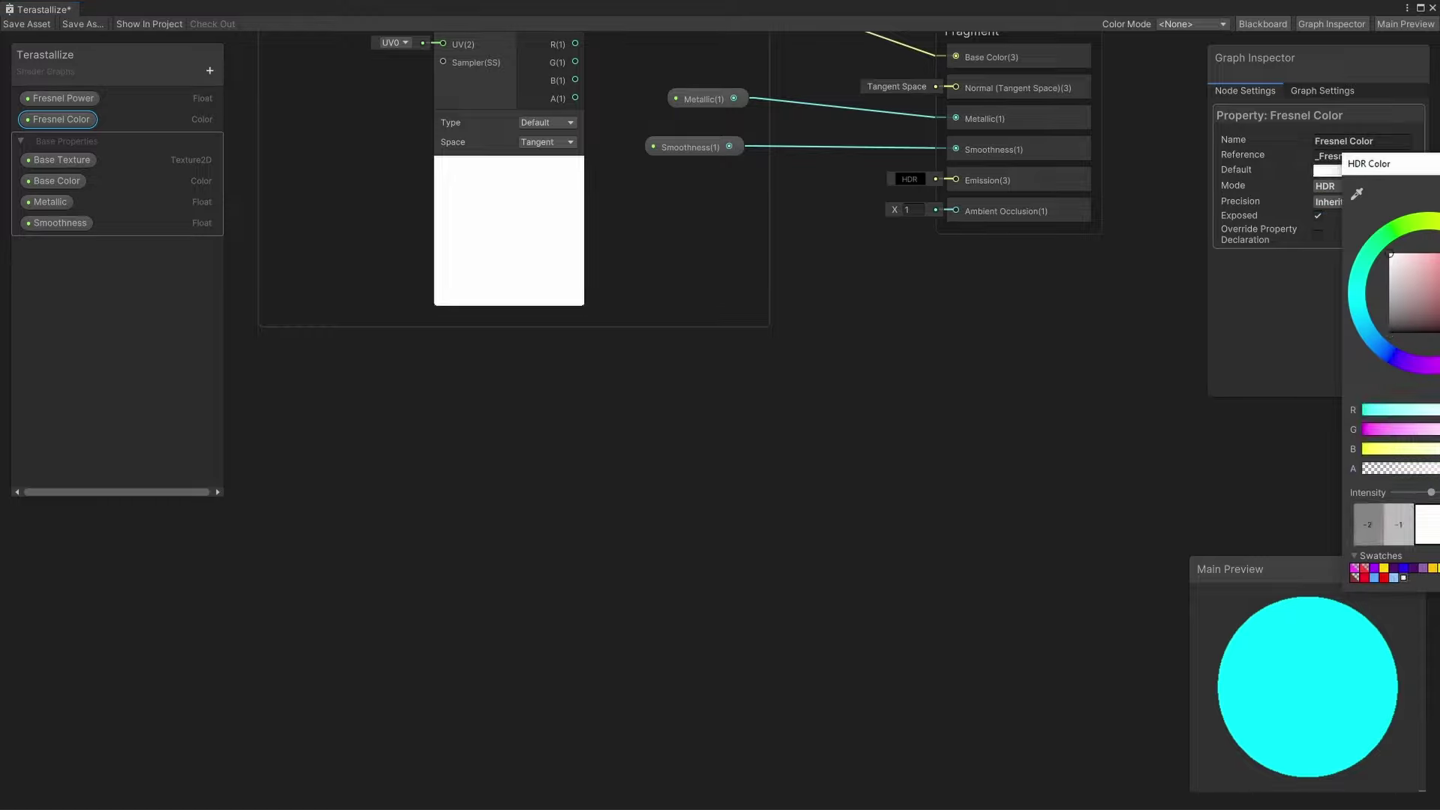
key(Return)
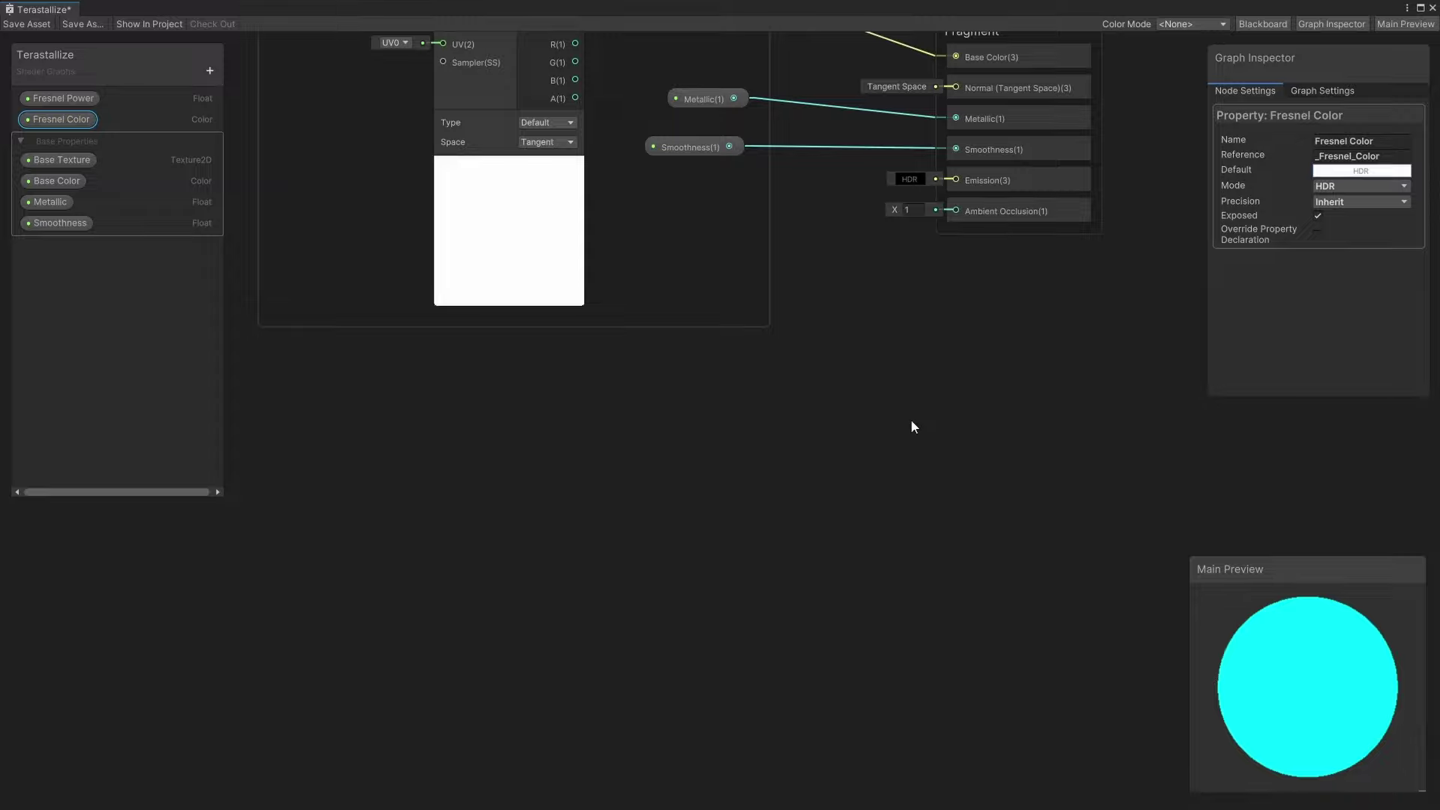
Add a Fresnel Effect node in the empty area below the base property nodes.
right_click(547, 425)
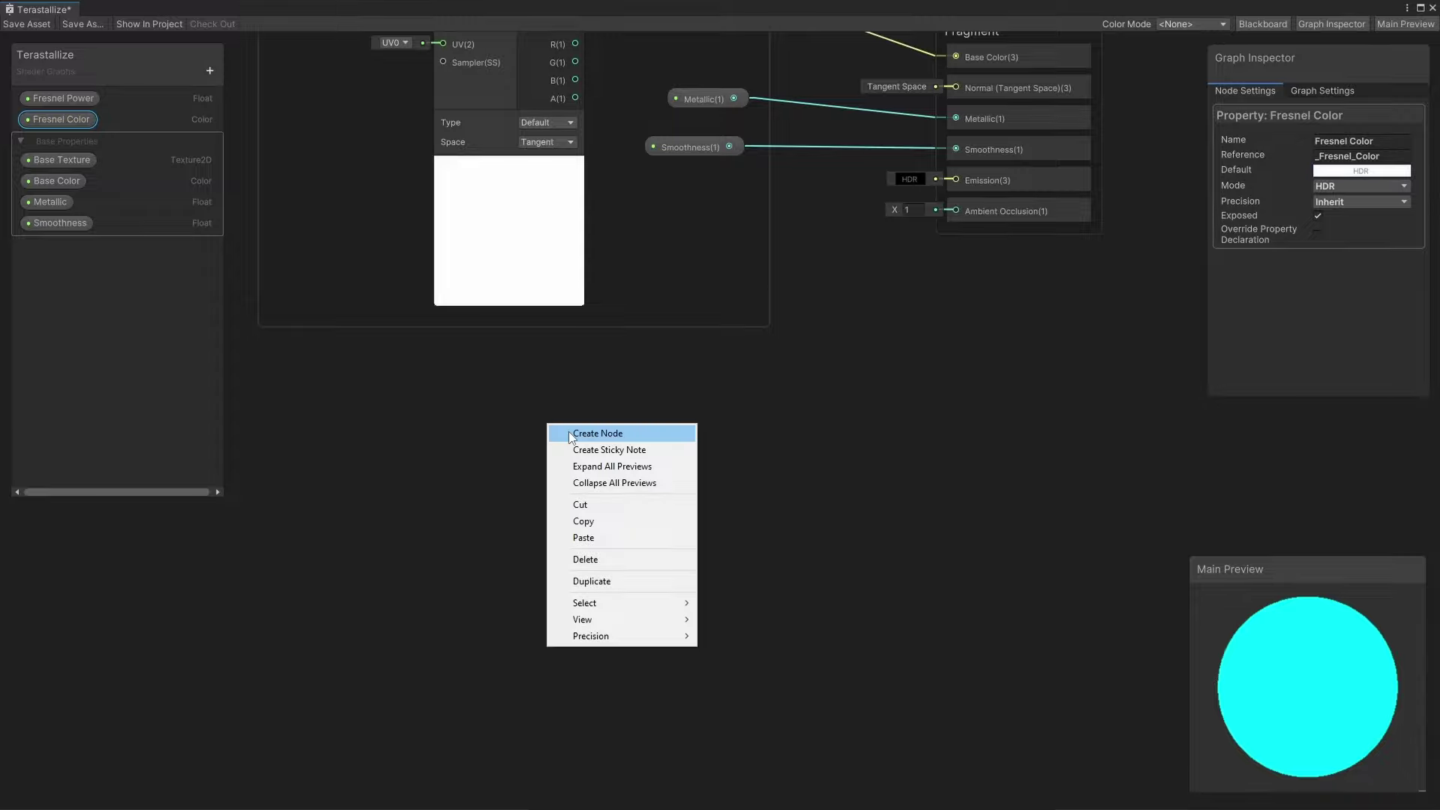
click(569, 432)
text(fresnel)
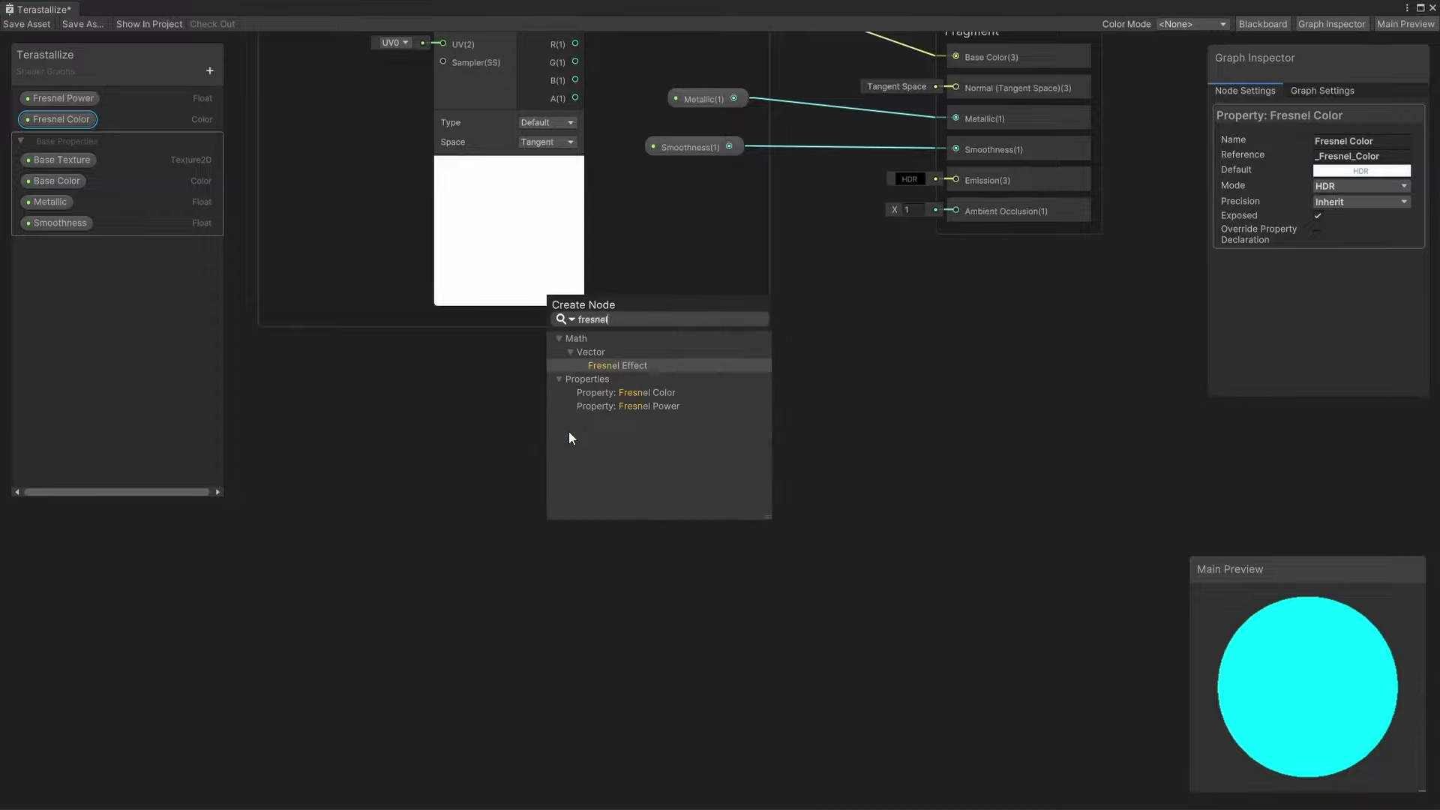
click(632, 363)
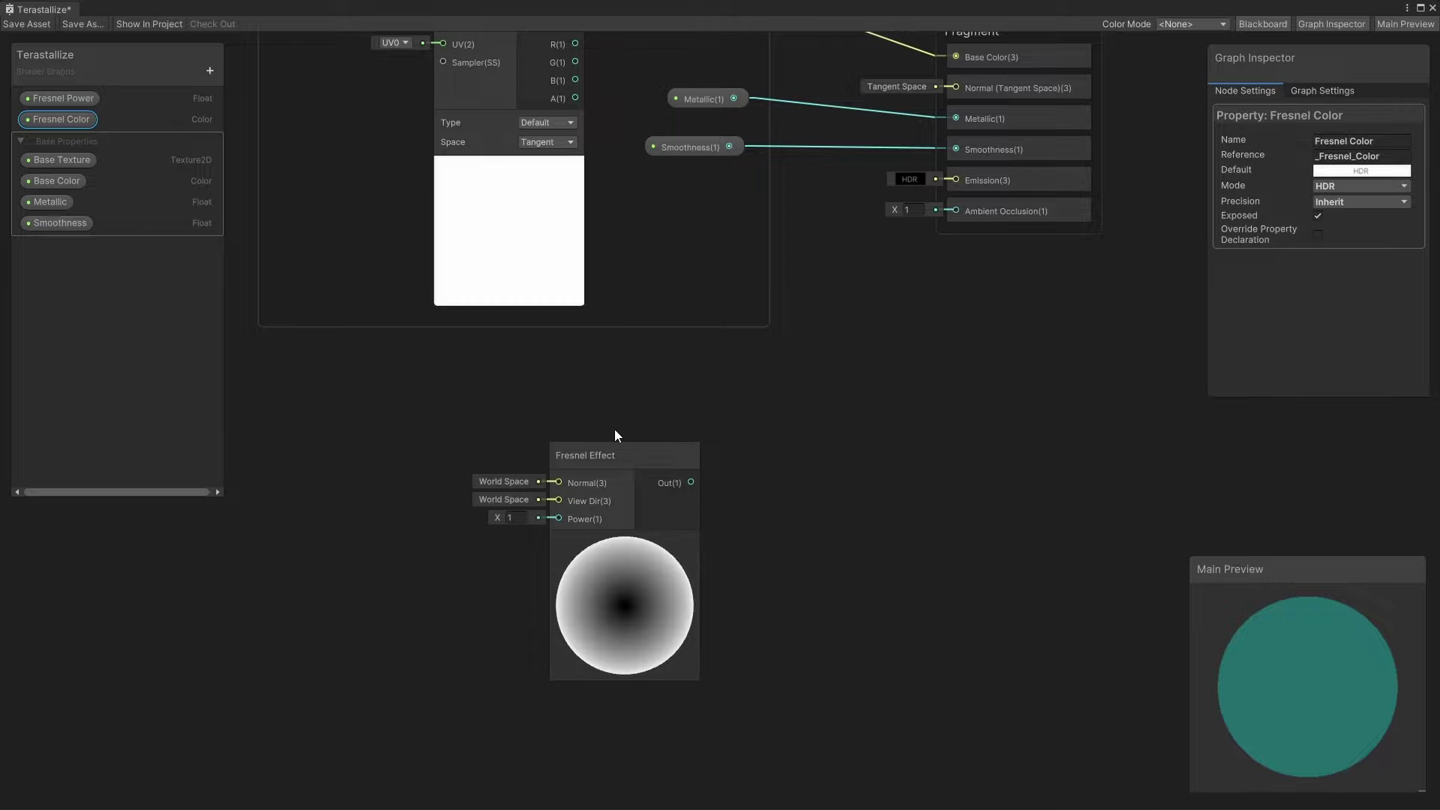
Place the Fresnel Power property in the graph and connect it to the Fresnel Effect node's Power input.
drag(75, 99, 378, 524)
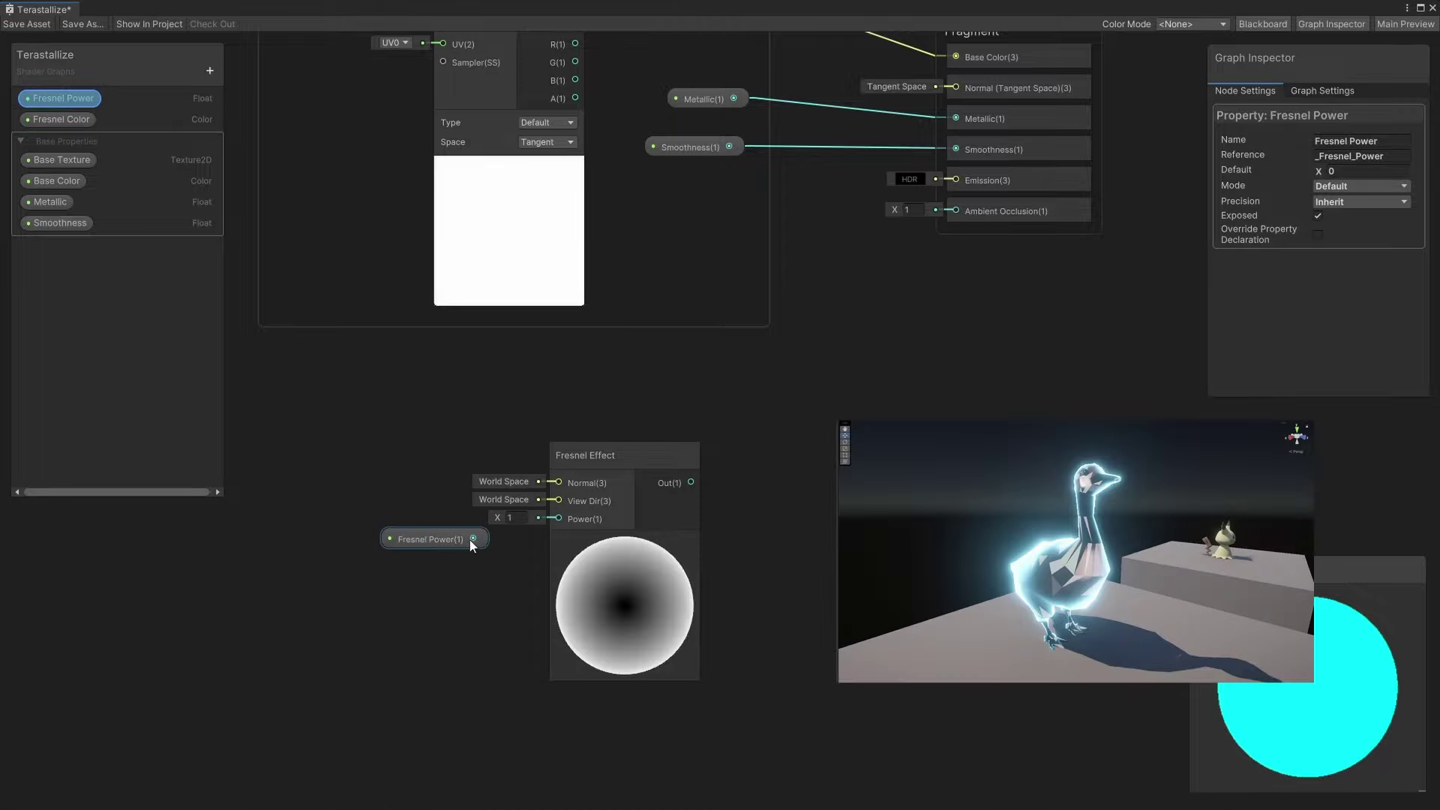
drag(475, 539, 557, 521)
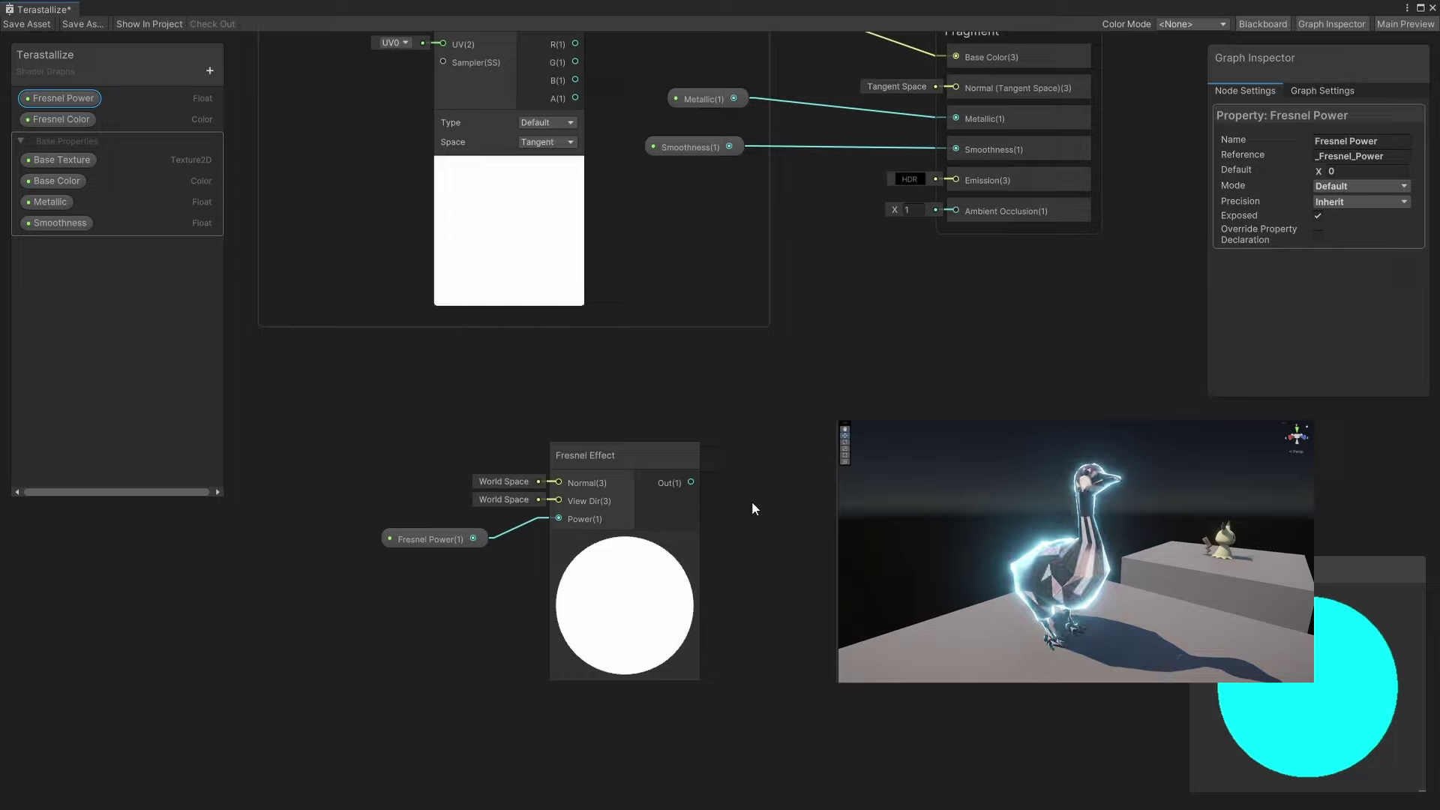
Place the Fresnel Color property above the Fresnel Effect node and feed it into input A of a new Multiply node.
drag(87, 120, 594, 409)
click(705, 415)
key(space)
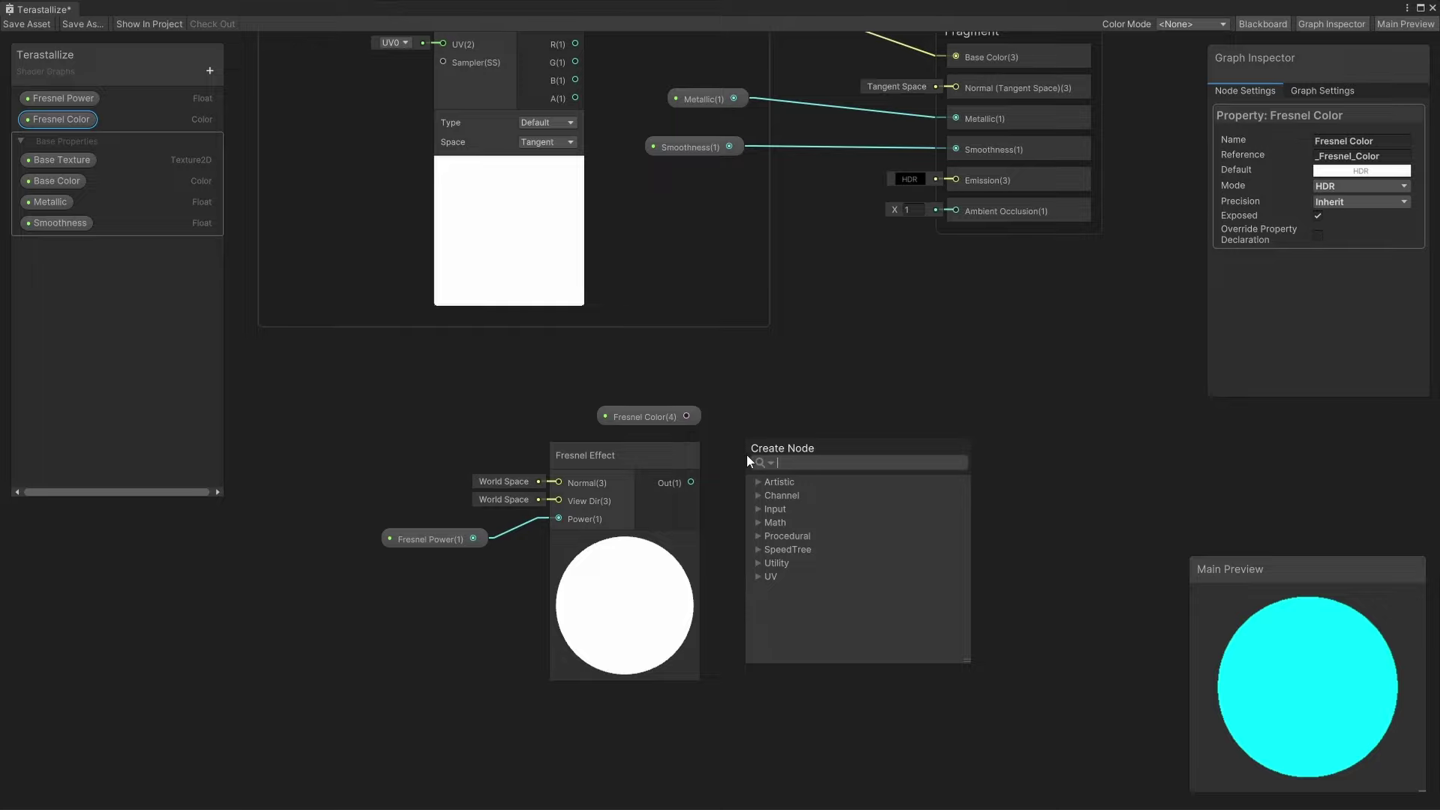
text(mul)
click(839, 575)
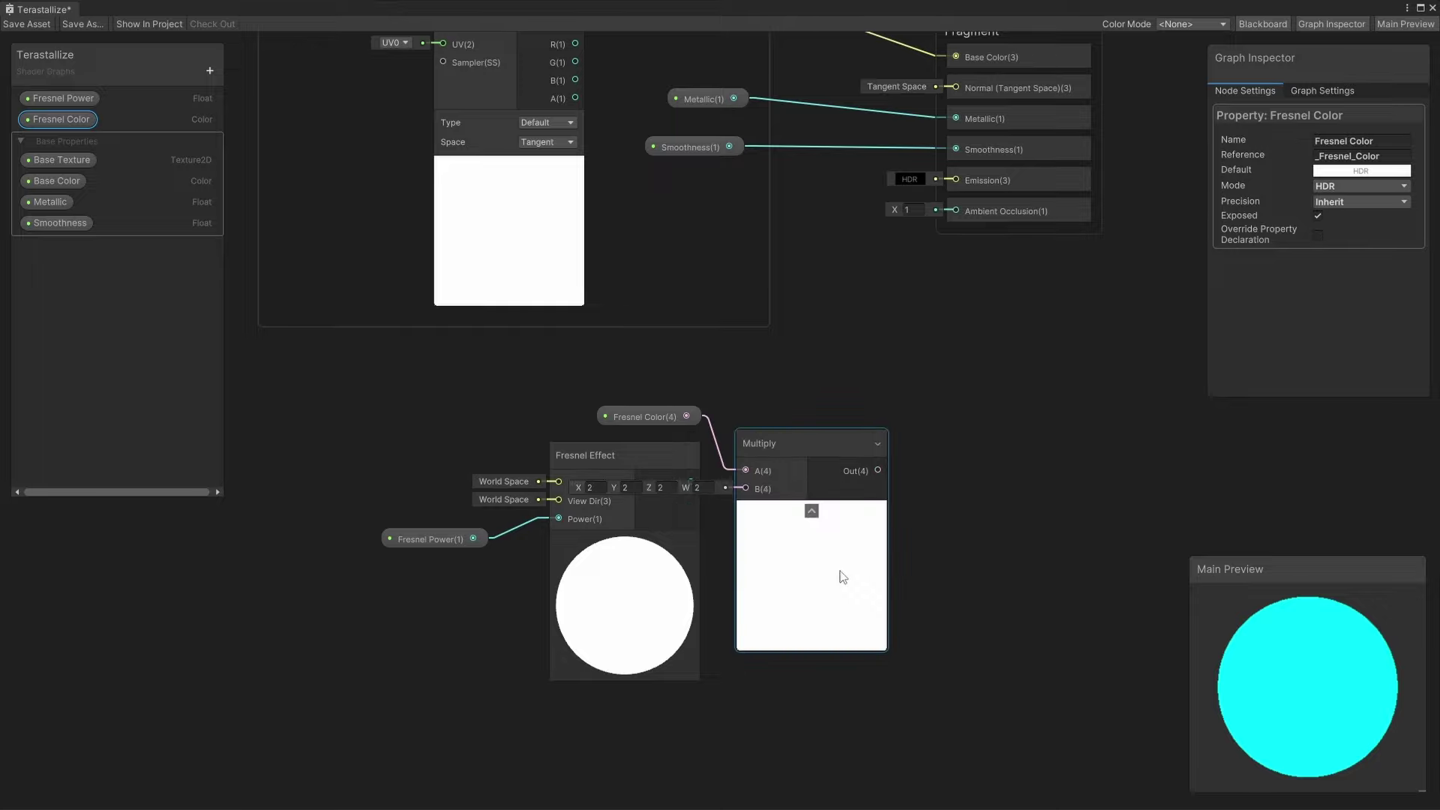
Collapse the Multiply node's preview and connect the Fresnel Effect's output to the node's B input.
click(811, 511)
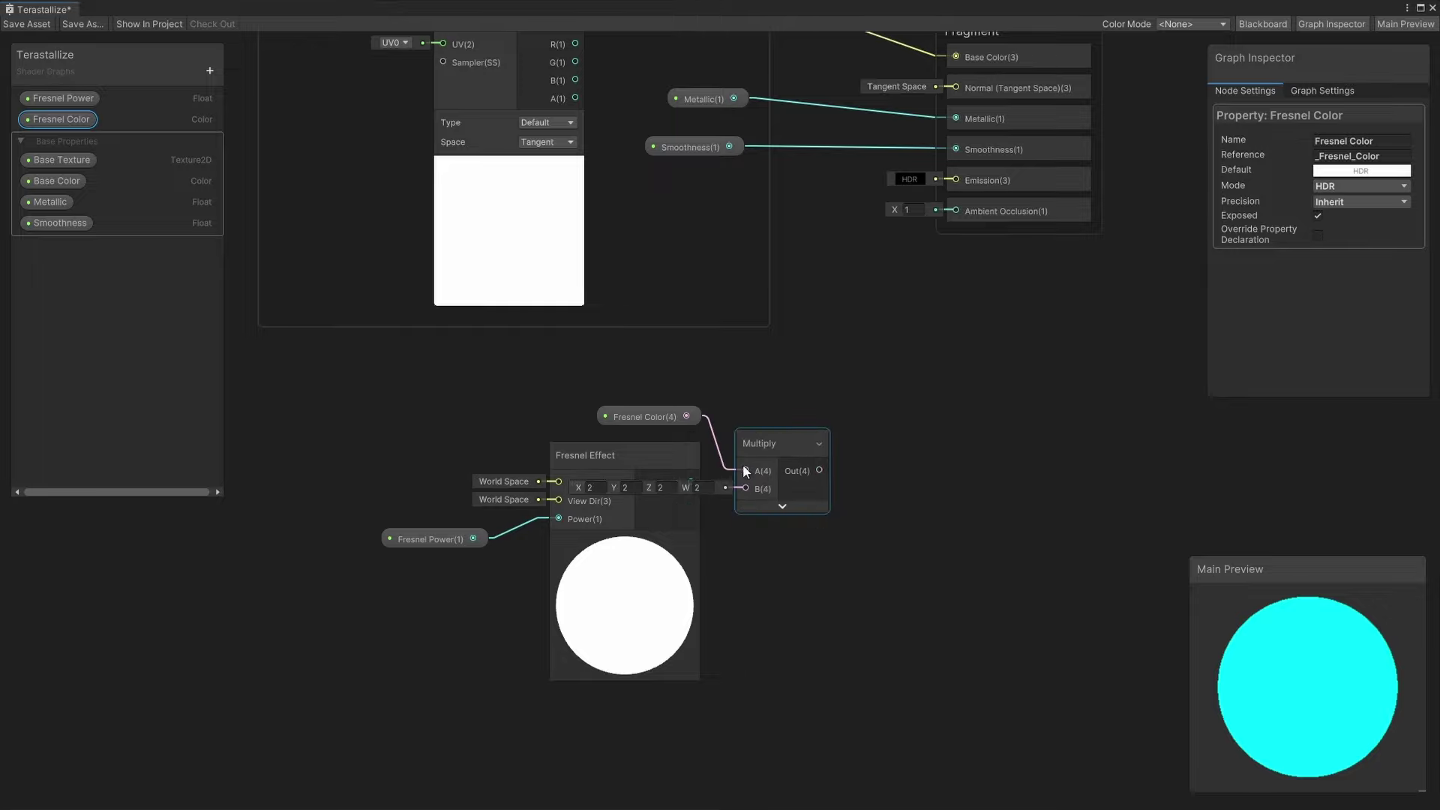
click(774, 470)
drag(691, 482, 765, 501)
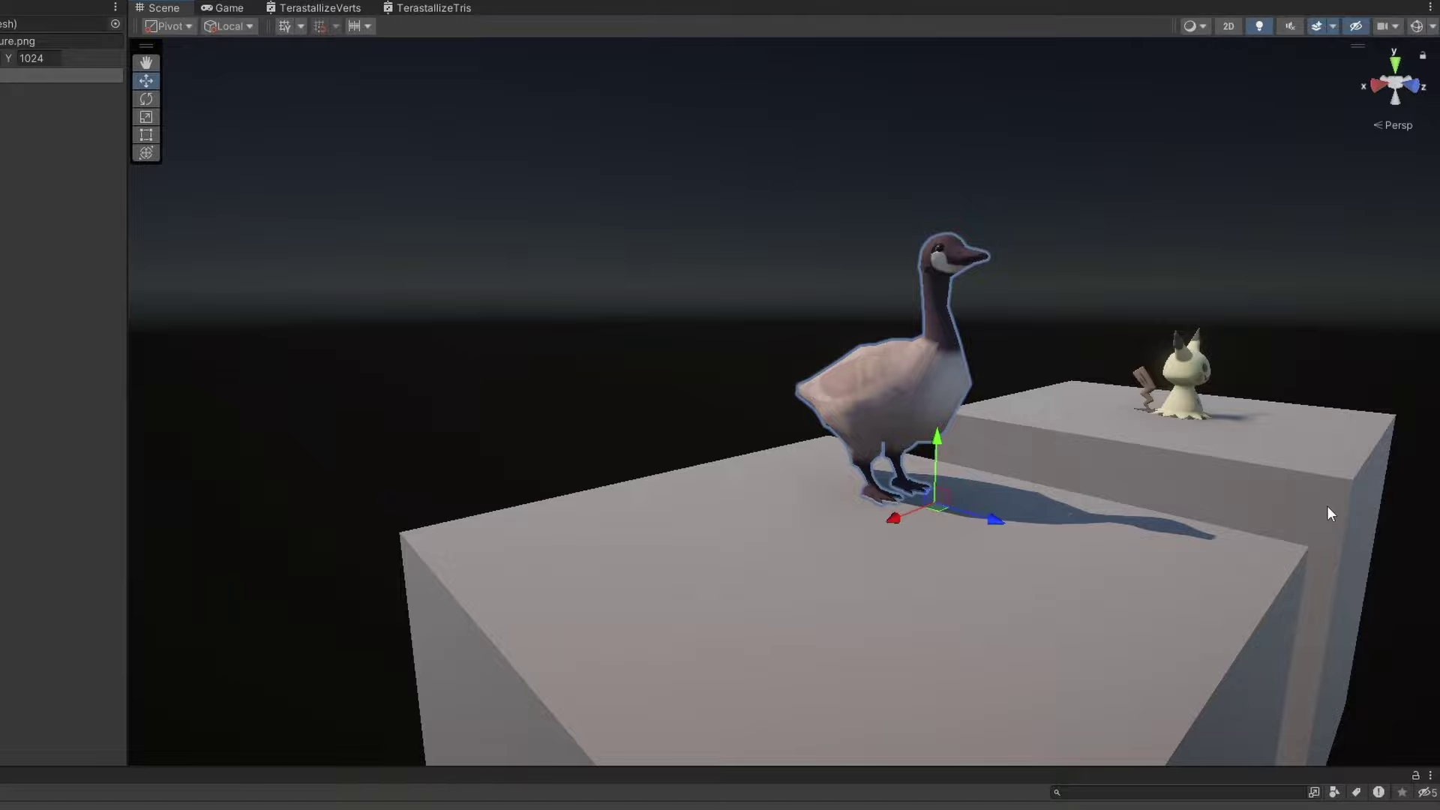
Duplicate the goose in the scene and place the copy nearer the front of the platform, viewing both geese up close.
key(ctrl+d)
drag(899, 517, 659, 604)
click(390, 366)
key(w)
right_drag(389, 361, 426, 327)
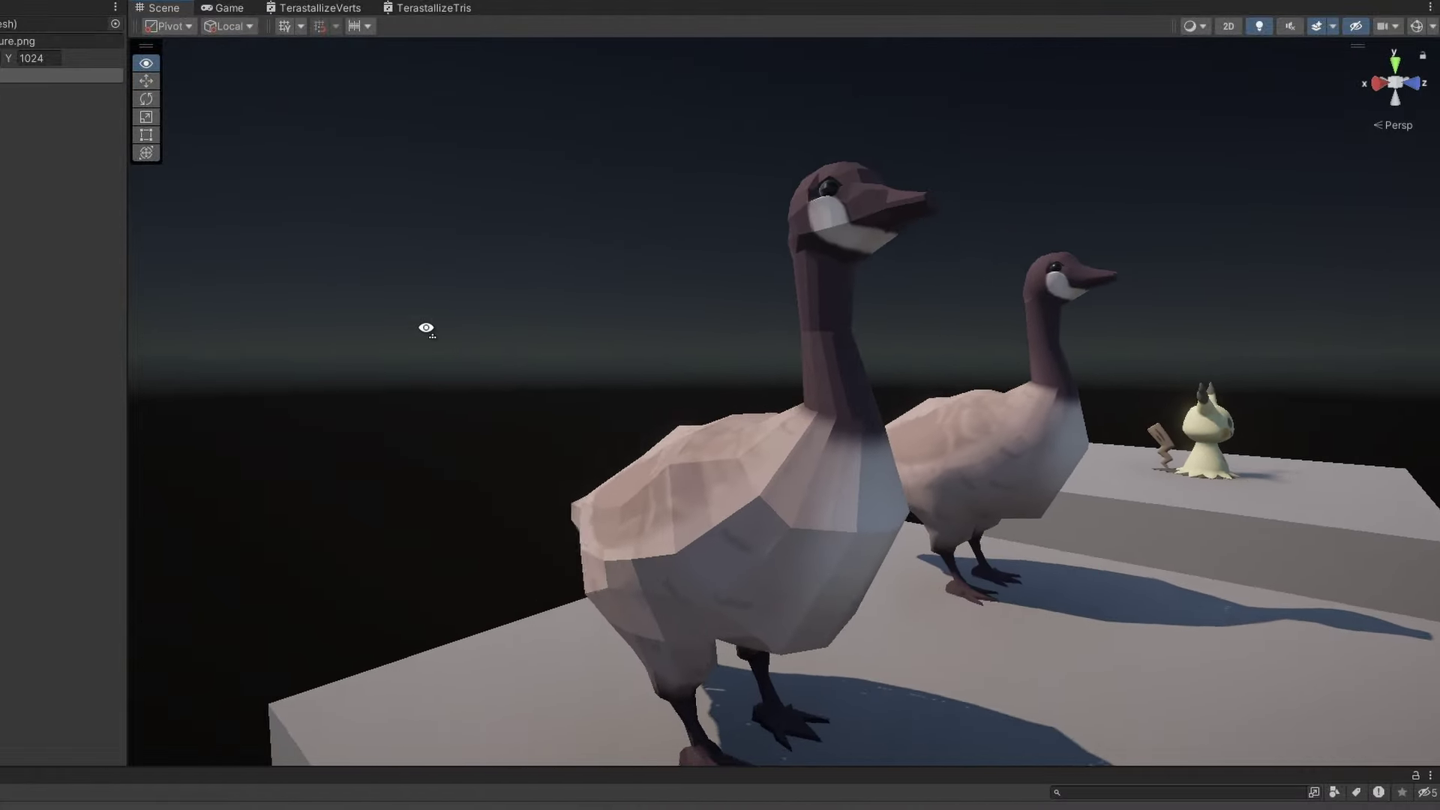
key(w)
right_drag(424, 321, 418, 331)
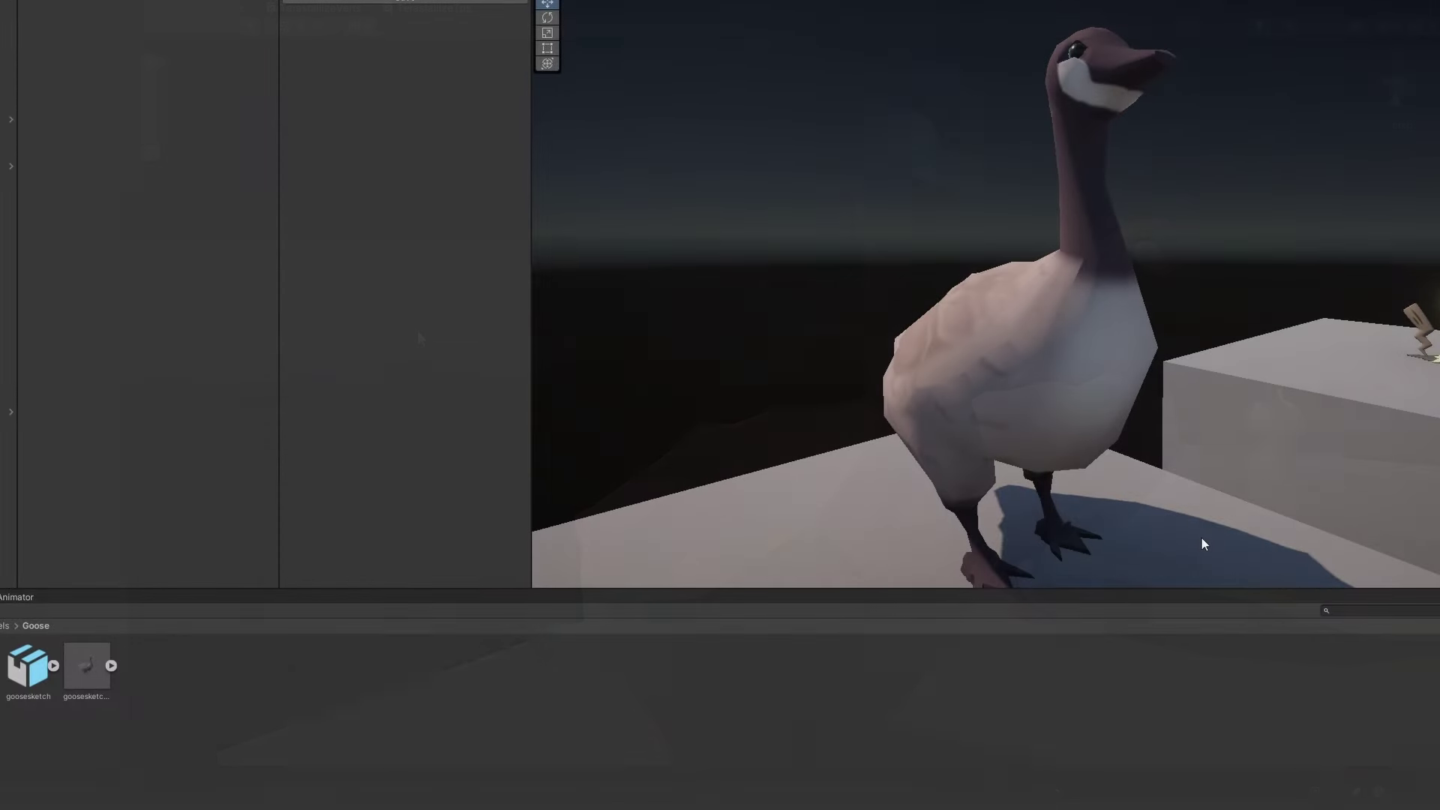
Set the Smoothing Angle of the goosesketch model's import settings to 0 and apply the change.
click(21, 675)
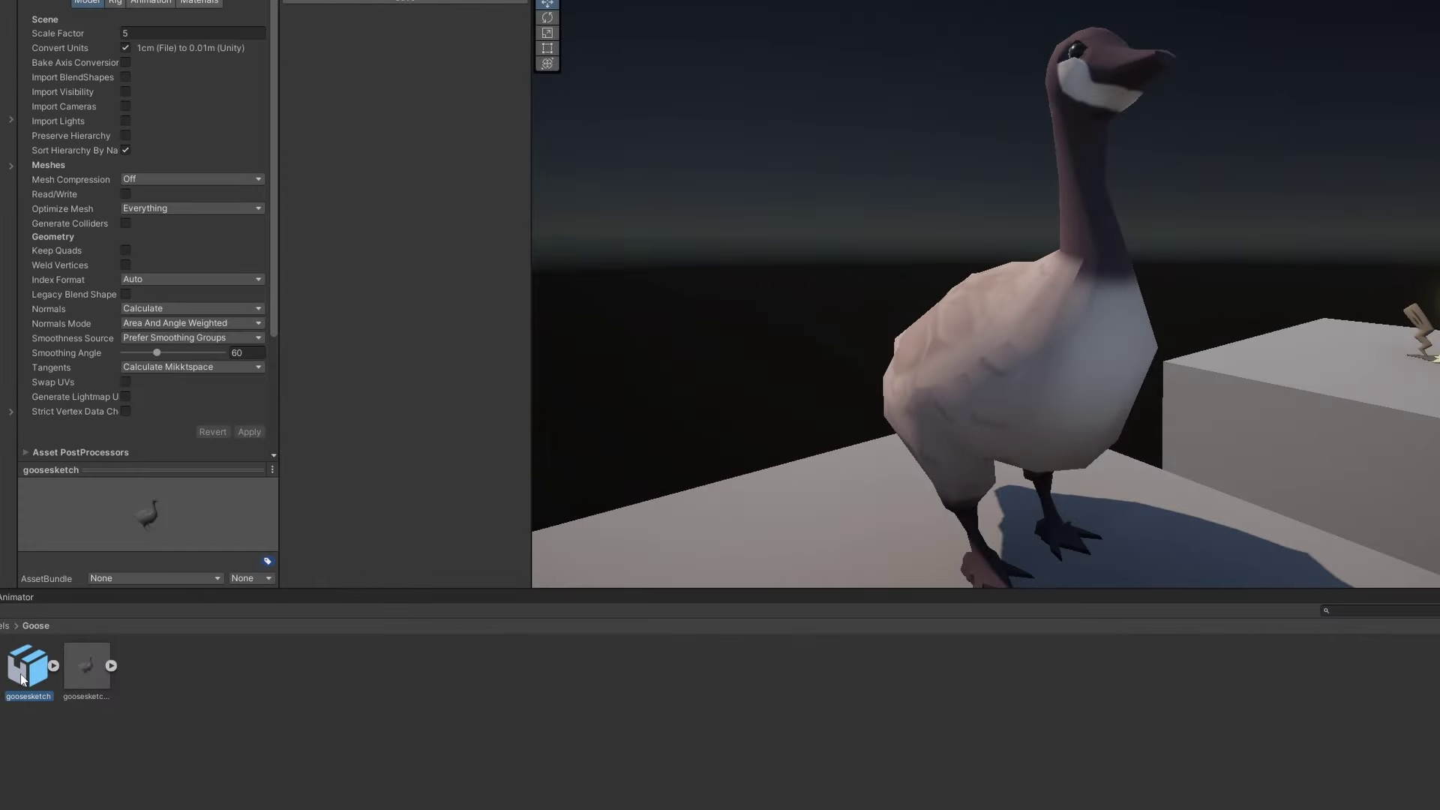
drag(168, 352, 120, 353)
click(253, 433)
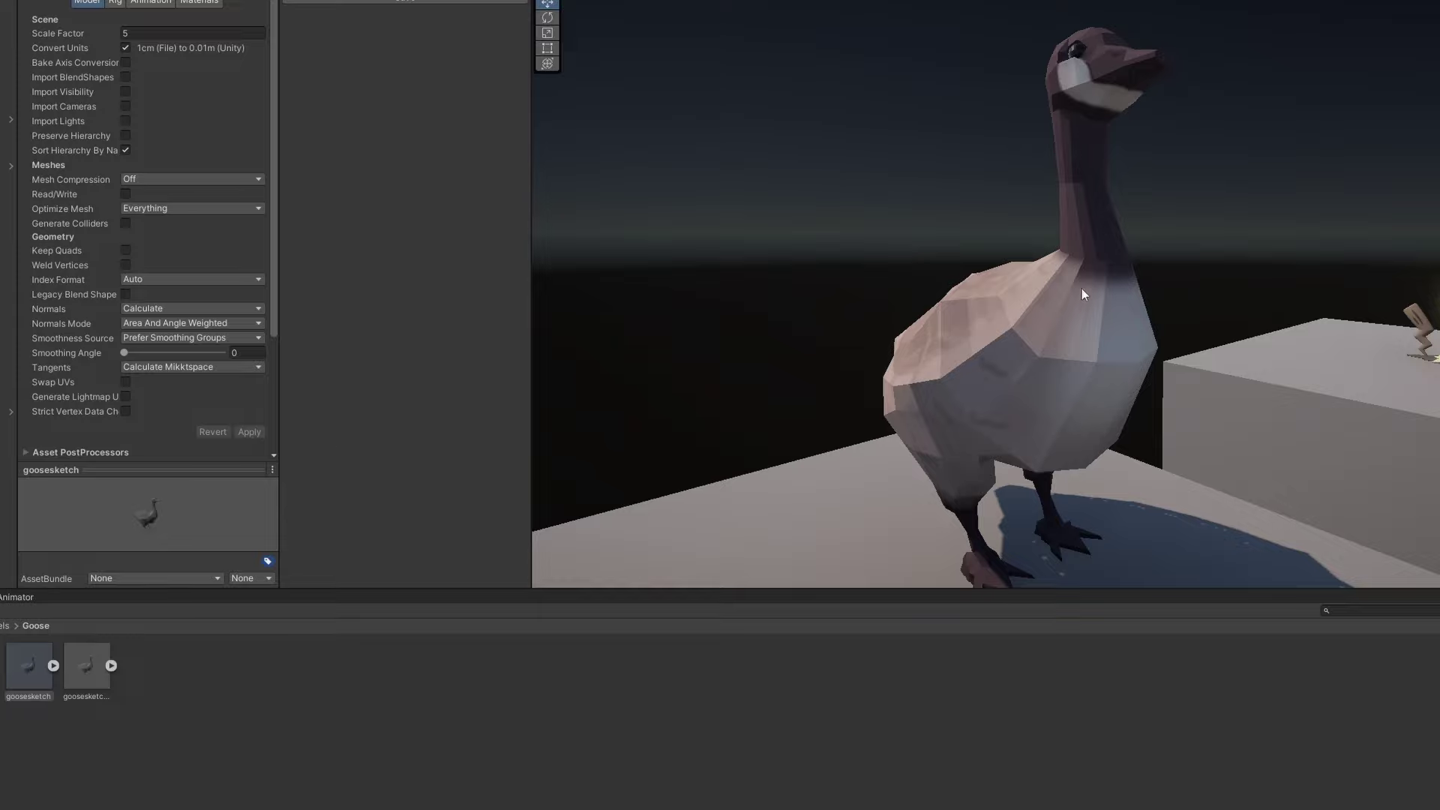